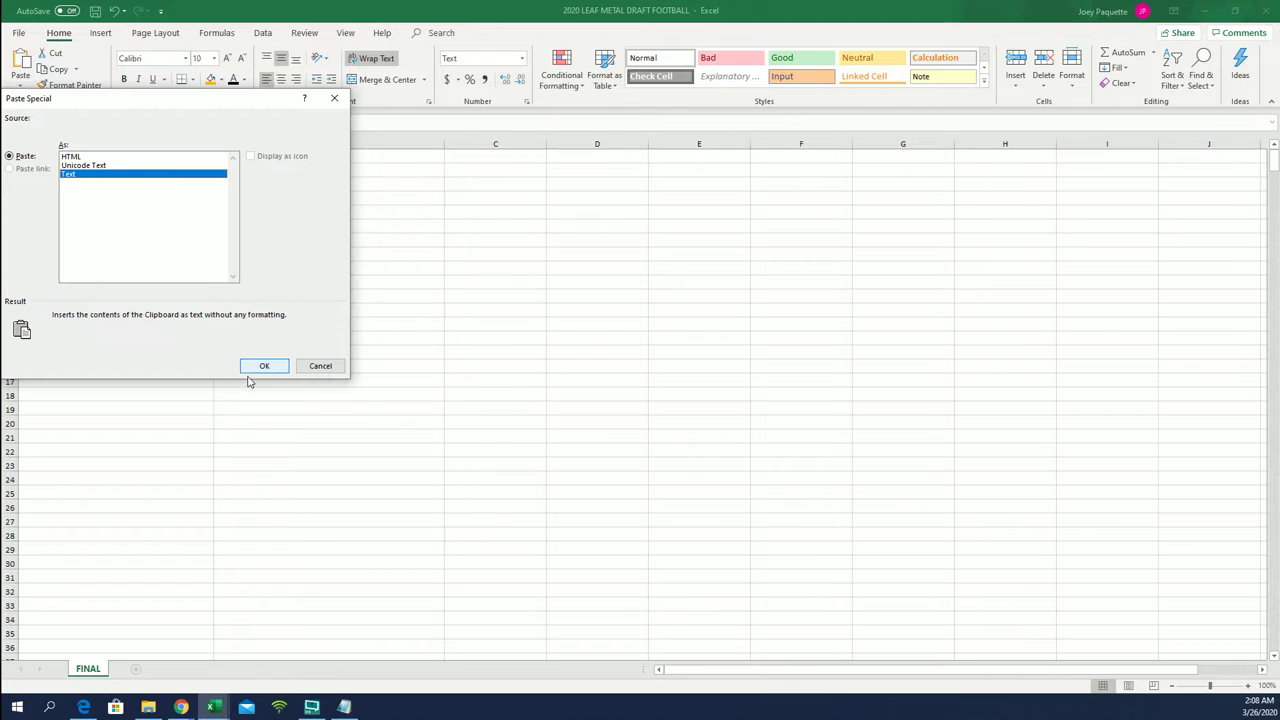
- Paste the randomized owner names into column A as unformatted text and narrow the column
{"action": "left_click", "coordinate": [252, 368]}
{"action": "left_click", "coordinate": [205, 143]}
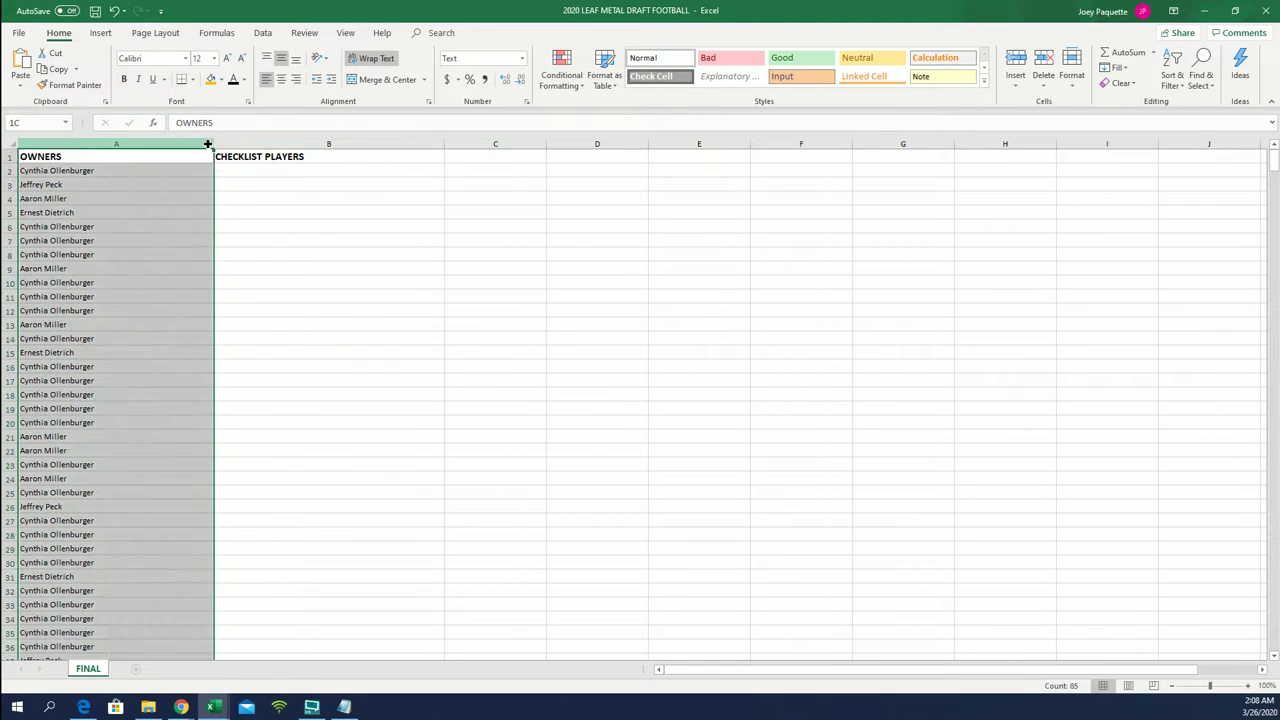
{"action": "left_click_drag", "start_coordinate": [208, 141], "coordinate": [157, 141]}
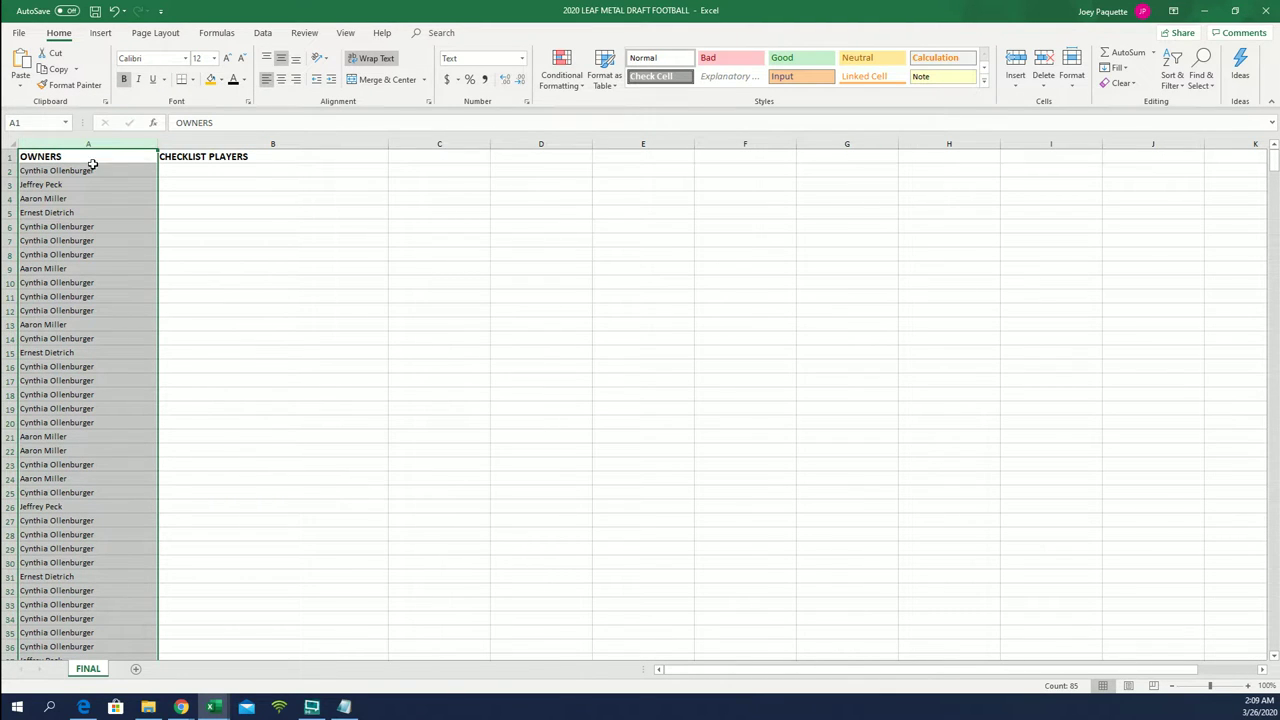
- Bold the owner names in column A and narrow the column further to fit them
{"action": "left_click", "coordinate": [124, 79]}
{"action": "left_click", "coordinate": [200, 196]}
{"action": "left_click_drag", "start_coordinate": [158, 145], "coordinate": [137, 145]}
{"action": "left_click", "coordinate": [186, 170]}
{"action": "scroll", "coordinate": [286, 200], "scroll_direction": "down", "scroll_amount": 14}
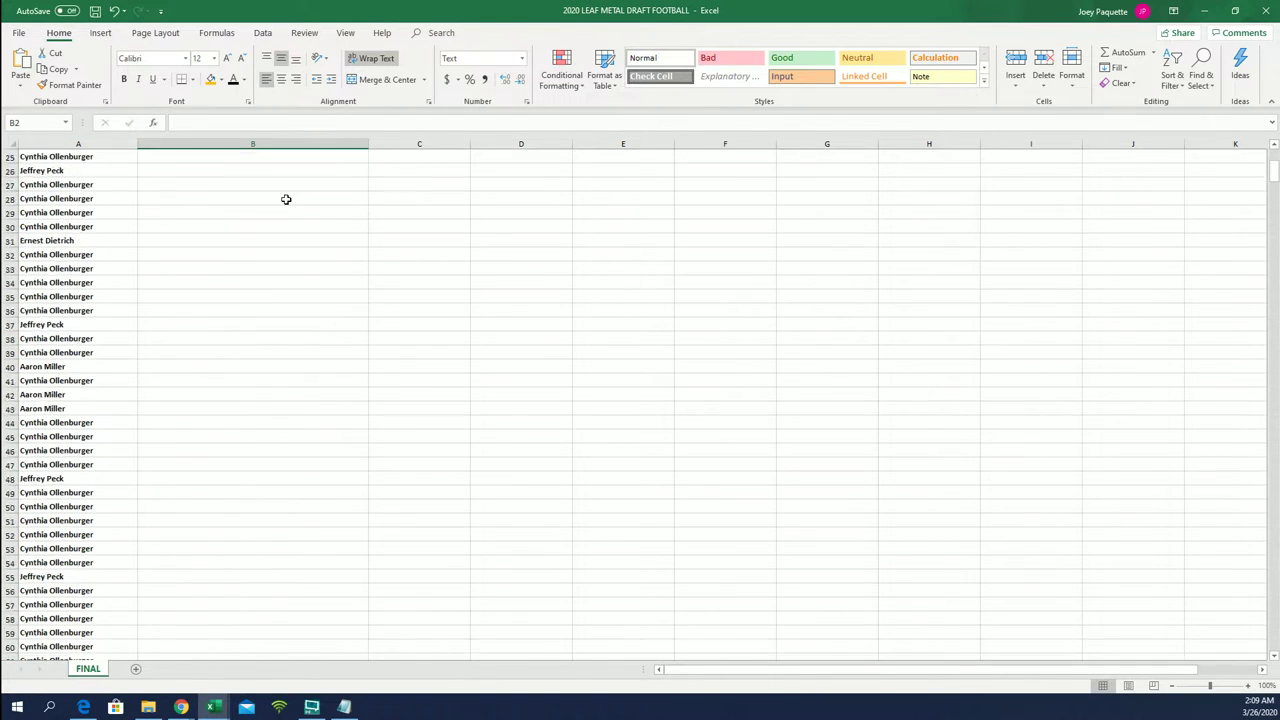
{"action": "scroll", "coordinate": [285, 197], "scroll_direction": "up", "scroll_amount": 14}
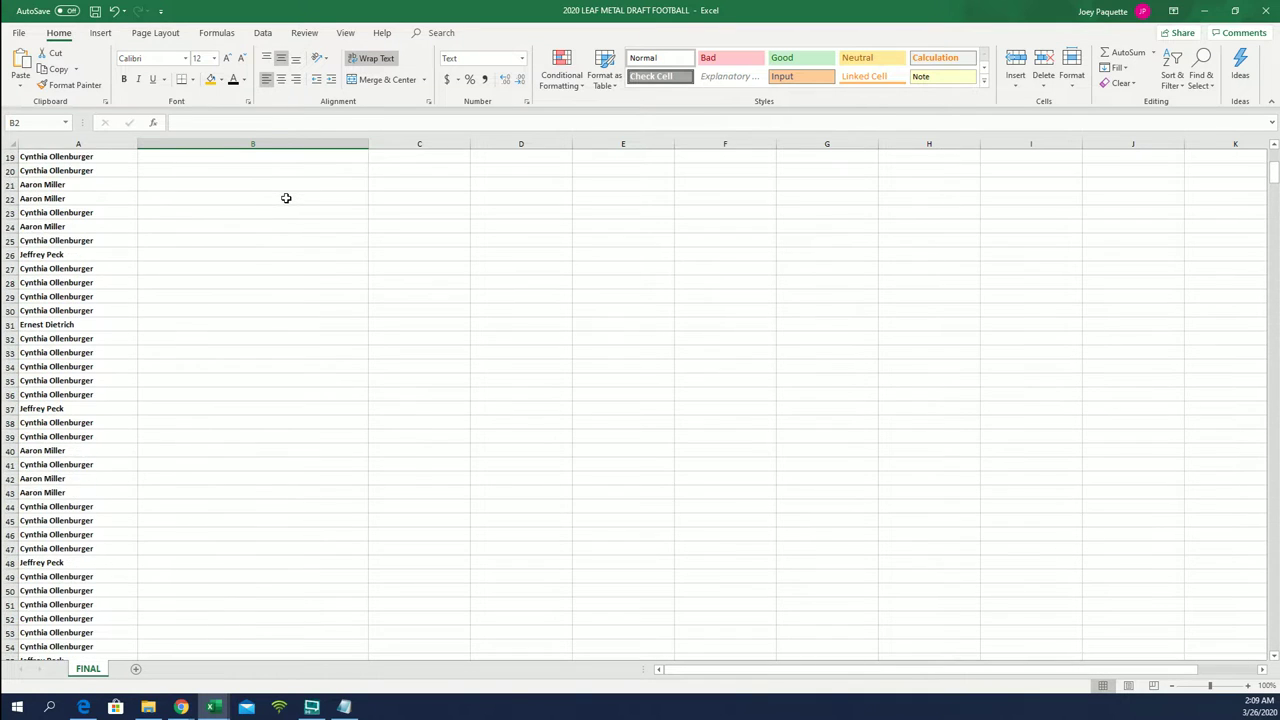
- Switch to the RANDOM.ORG page in the browser and open a new, empty List Randomizer form
{"action": "left_click", "coordinate": [1205, 10]}
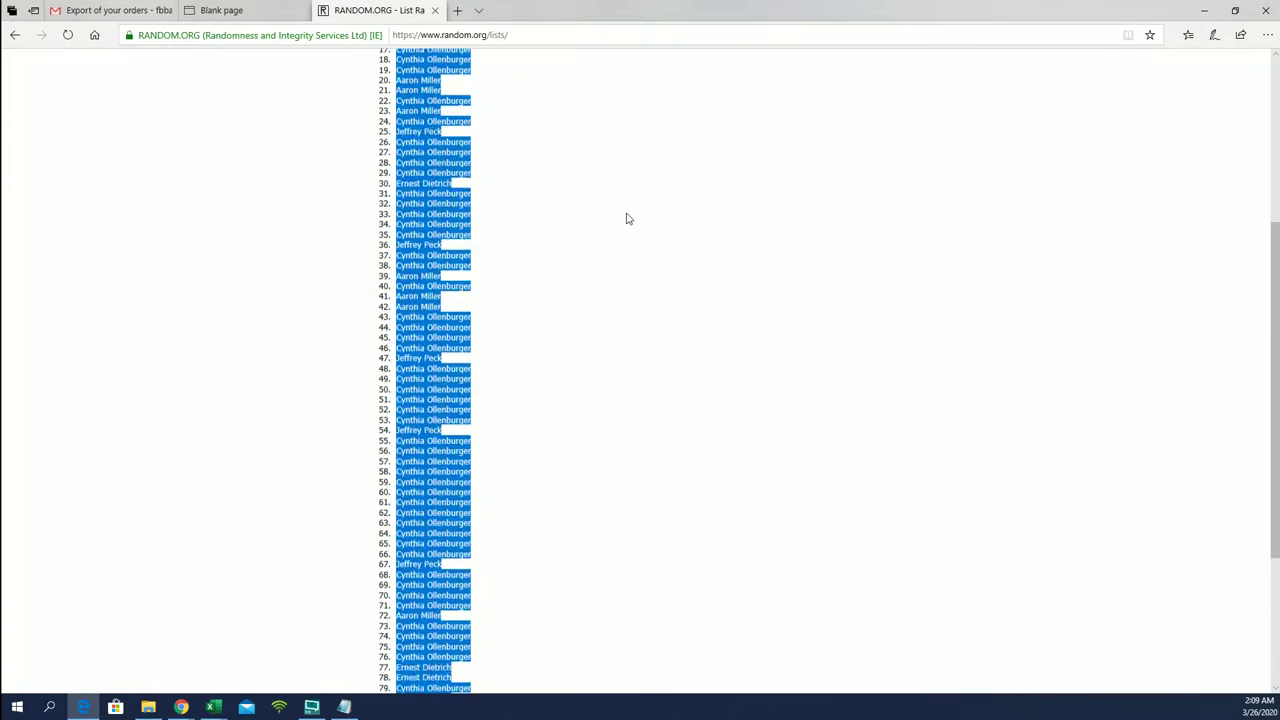
{"action": "scroll", "coordinate": [629, 214], "scroll_direction": "up", "scroll_amount": 5}
{"action": "left_click", "coordinate": [530, 99]}
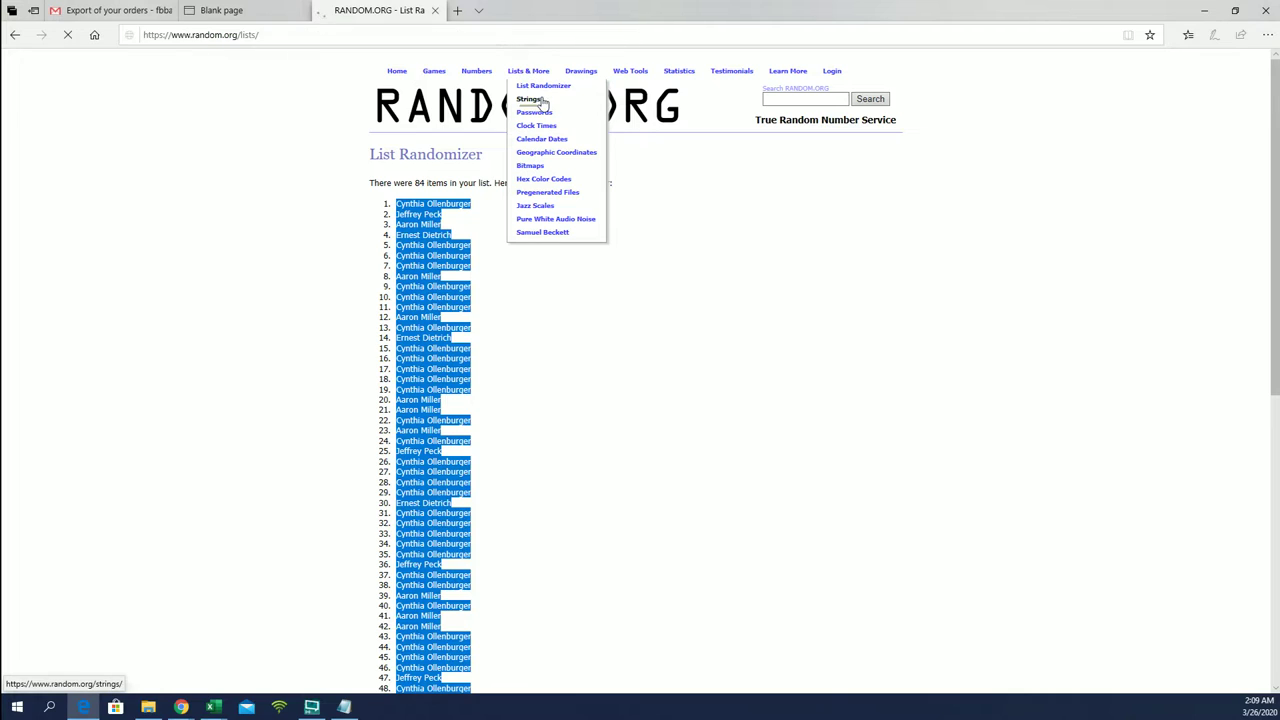
{"action": "left_click", "coordinate": [544, 88]}
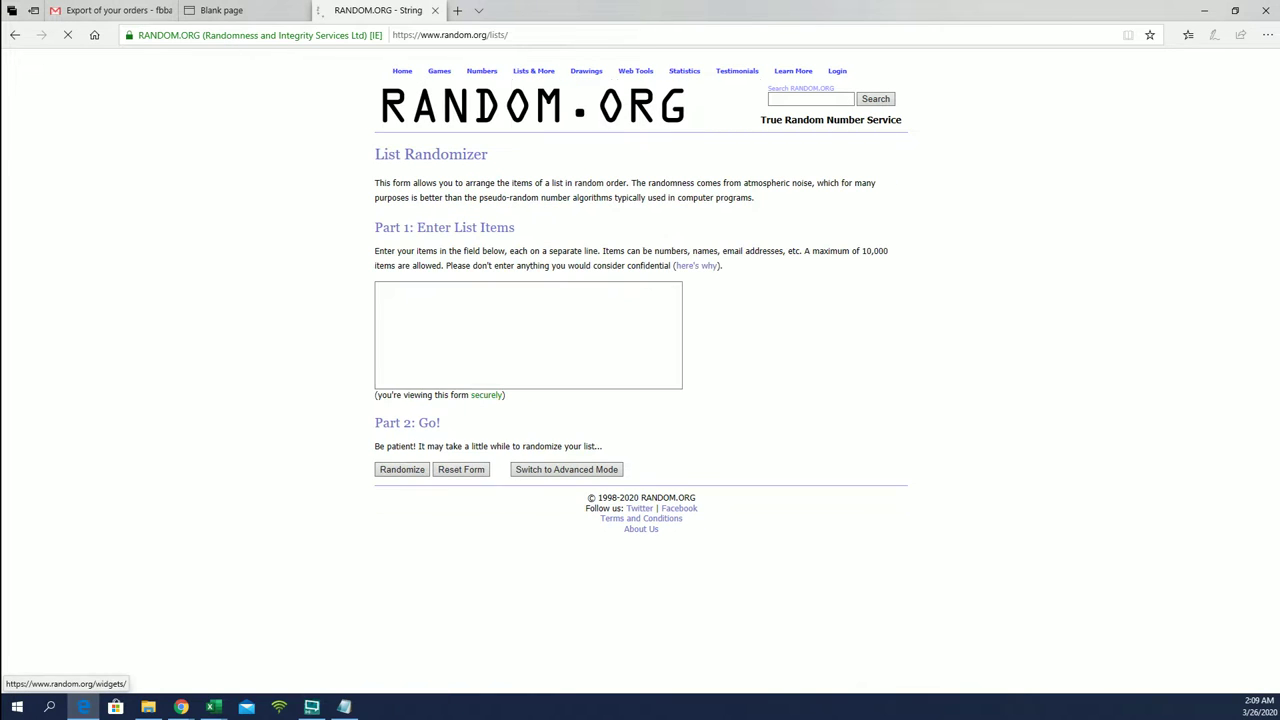
- Copy the full checklist of player names from the Notepad file and paste it into the List Randomizer's item field
{"action": "key", "text": "alt+Tab"}
{"action": "scroll", "coordinate": [940, 318], "scroll_direction": "down", "scroll_amount": 7}
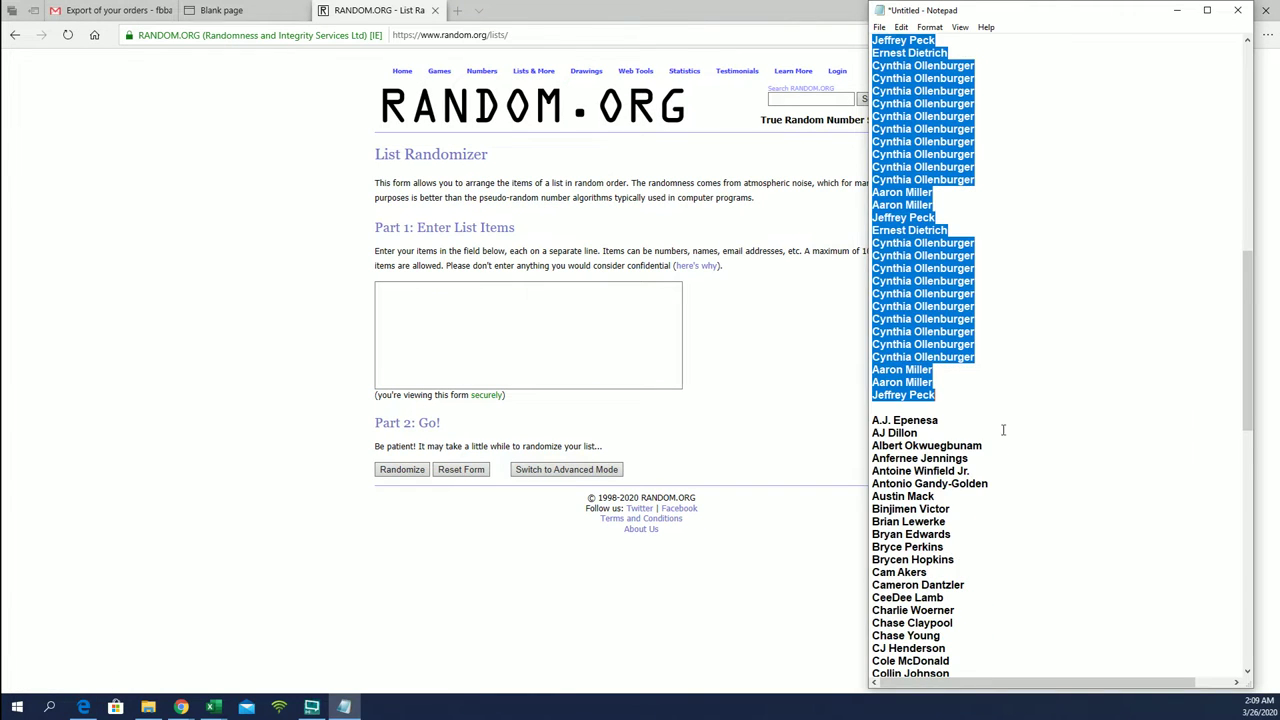
{"action": "left_click_drag", "start_coordinate": [876, 306], "coordinate": [1030, 650]}
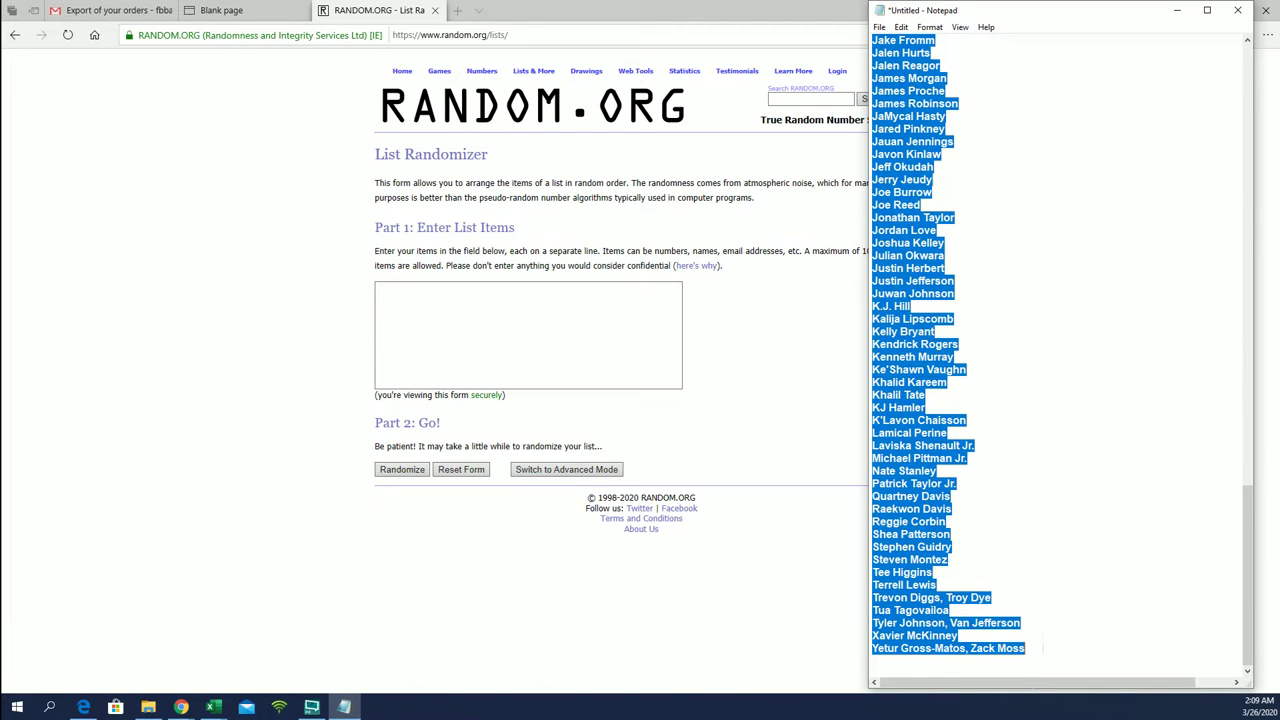
{"action": "right_click", "coordinate": [1000, 442]}
{"action": "left_click", "coordinate": [1014, 485]}
{"action": "left_click", "coordinate": [448, 323]}
{"action": "right_click", "coordinate": [448, 323]}
{"action": "left_click", "coordinate": [489, 334]}
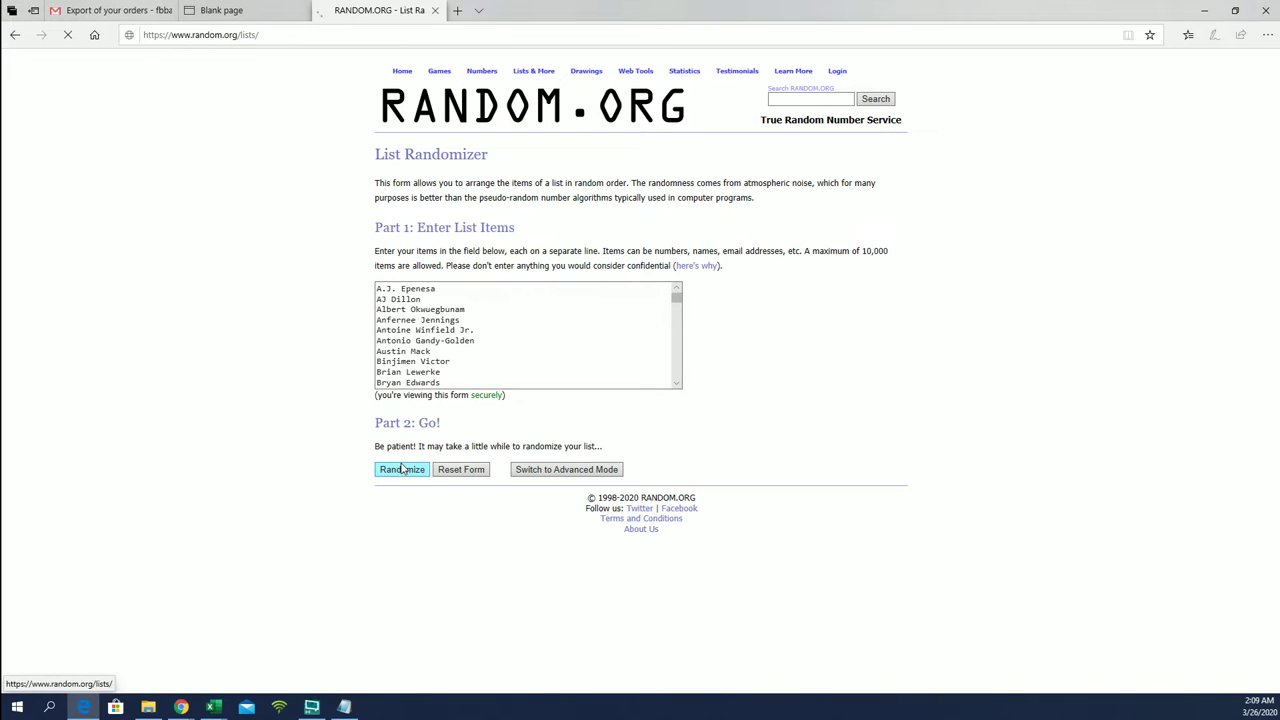
- Randomize the player list seven times in a row
{"action": "left_click", "coordinate": [401, 467]}
{"action": "scroll", "coordinate": [398, 450], "scroll_direction": "down", "scroll_amount": 5}
{"action": "left_click", "coordinate": [386, 612]}
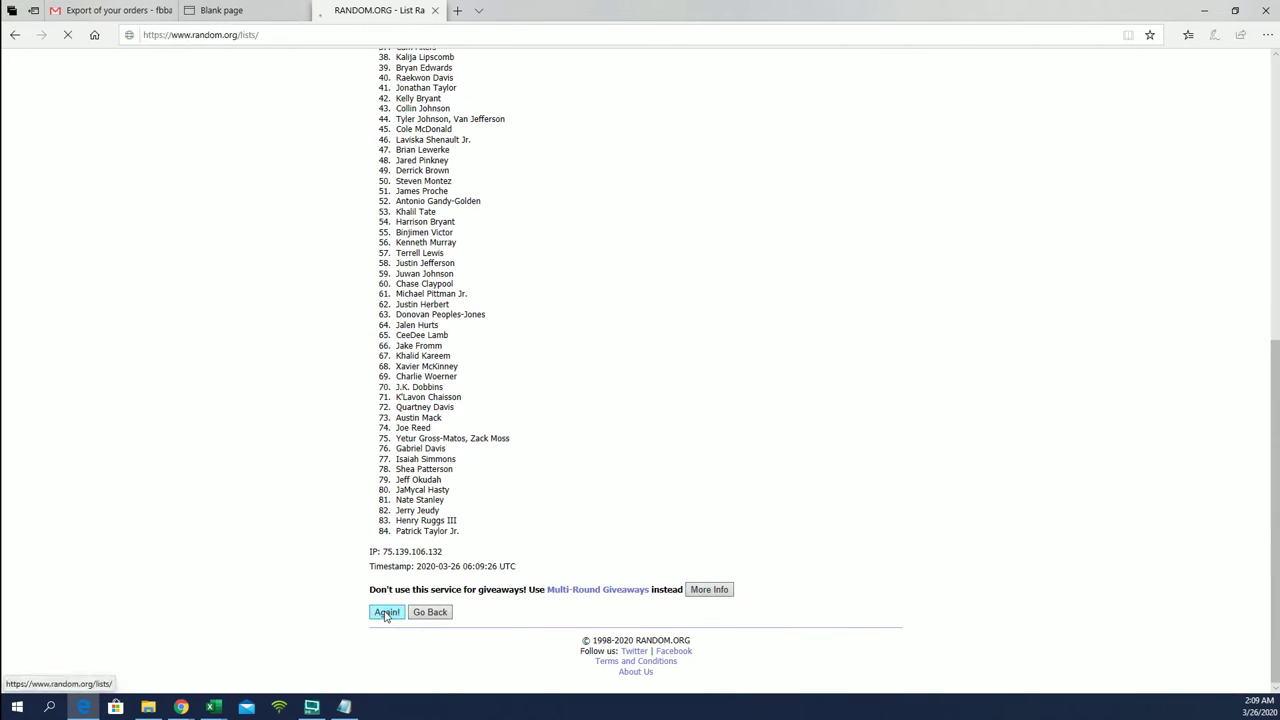
{"action": "left_click", "coordinate": [386, 612]}
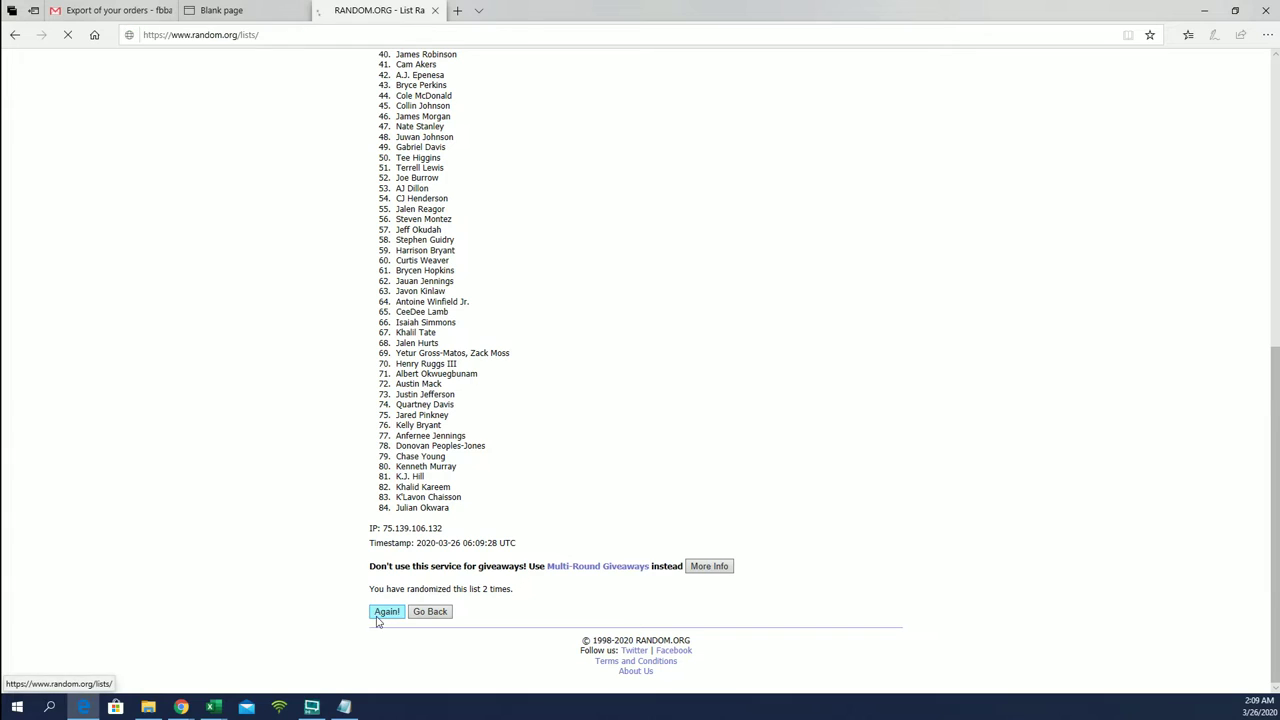
{"action": "scroll", "coordinate": [369, 570], "scroll_direction": "down", "scroll_amount": 2}
{"action": "left_click", "coordinate": [386, 612]}
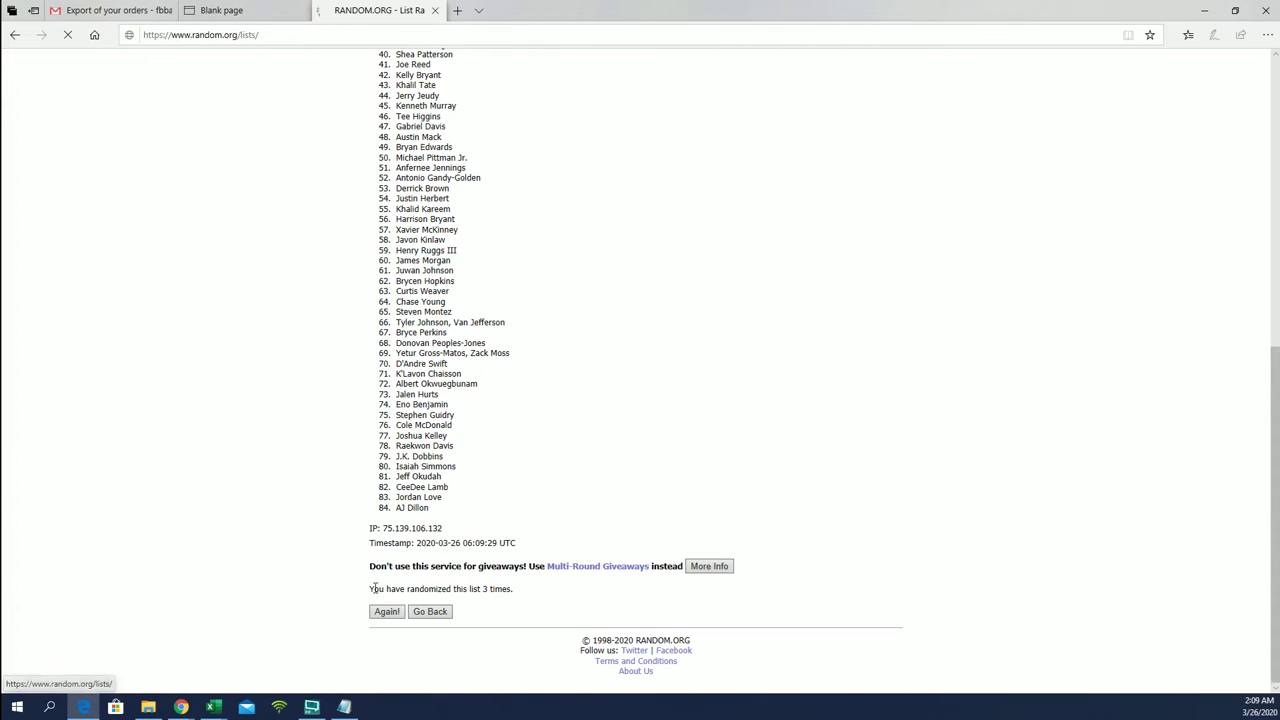
{"action": "left_click", "coordinate": [383, 618]}
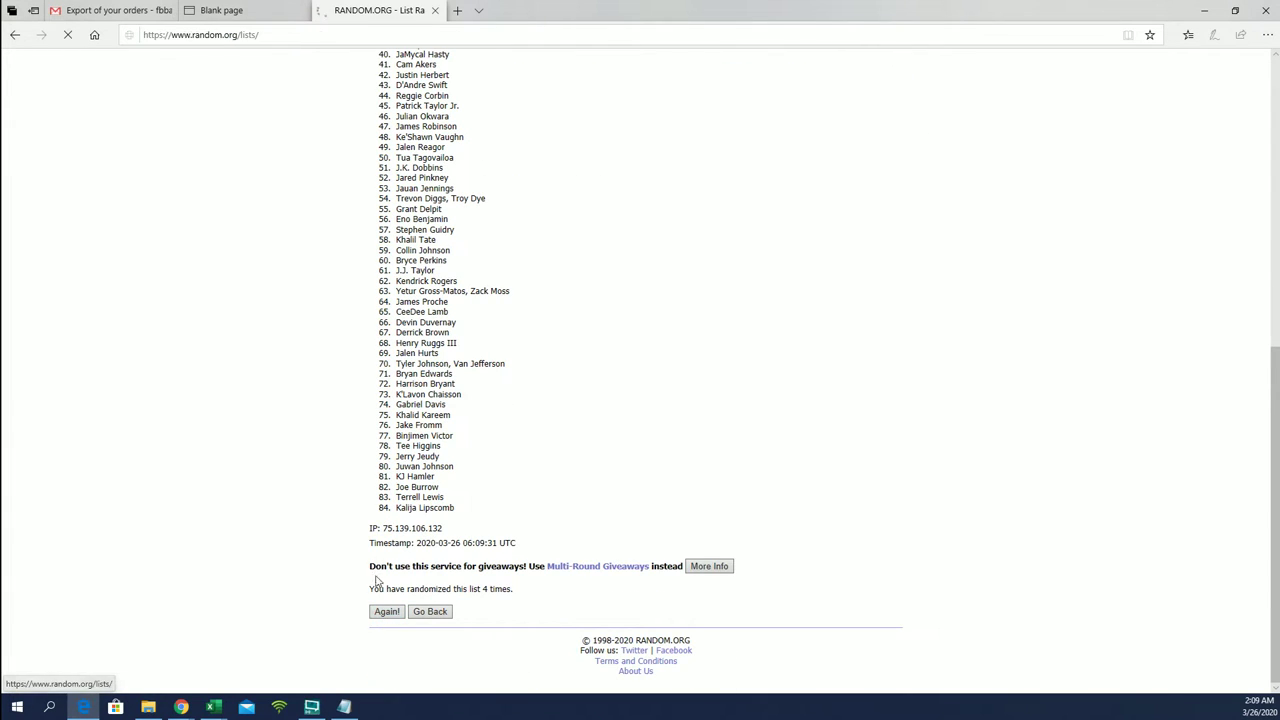
{"action": "left_click", "coordinate": [386, 612]}
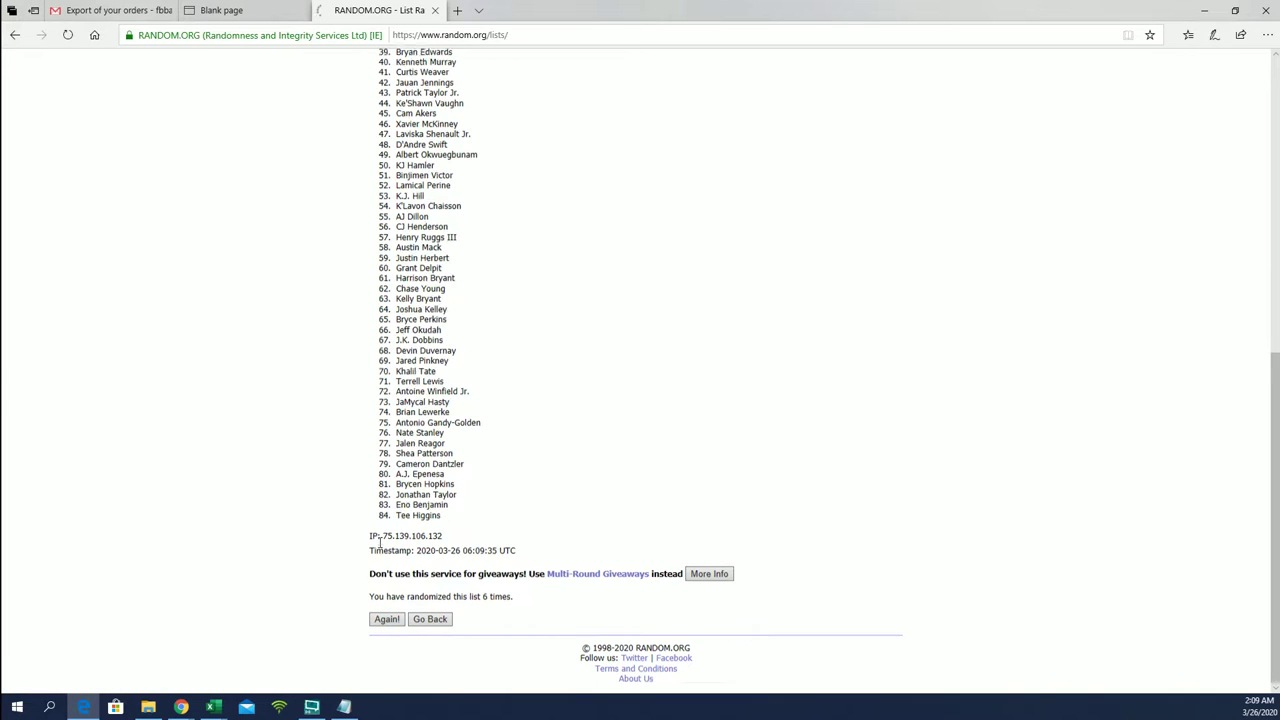
{"action": "left_click", "coordinate": [386, 612]}
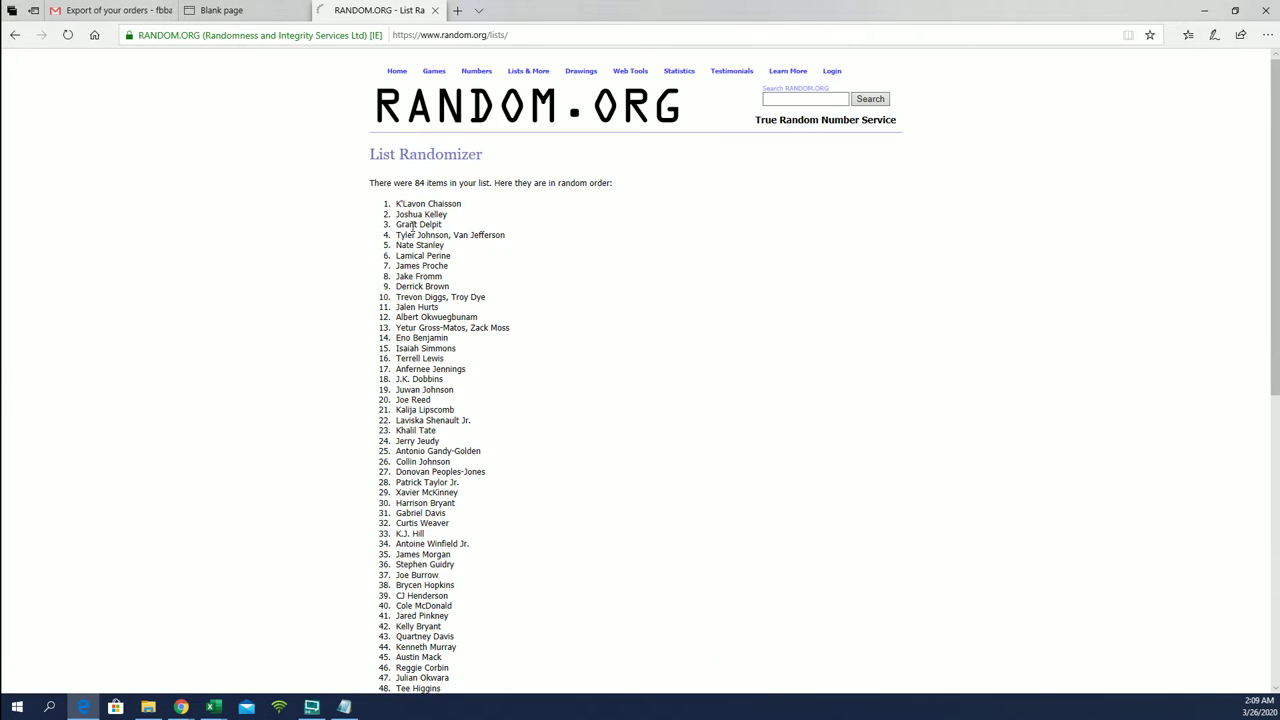
- Copy the entire randomized player list from the results, items 1 through 84
{"action": "left_click_drag", "start_coordinate": [397, 206], "coordinate": [461, 512]}
{"action": "scroll", "coordinate": [480, 400], "scroll_direction": "down", "scroll_amount": 6}
{"action": "right_click", "coordinate": [441, 428]}
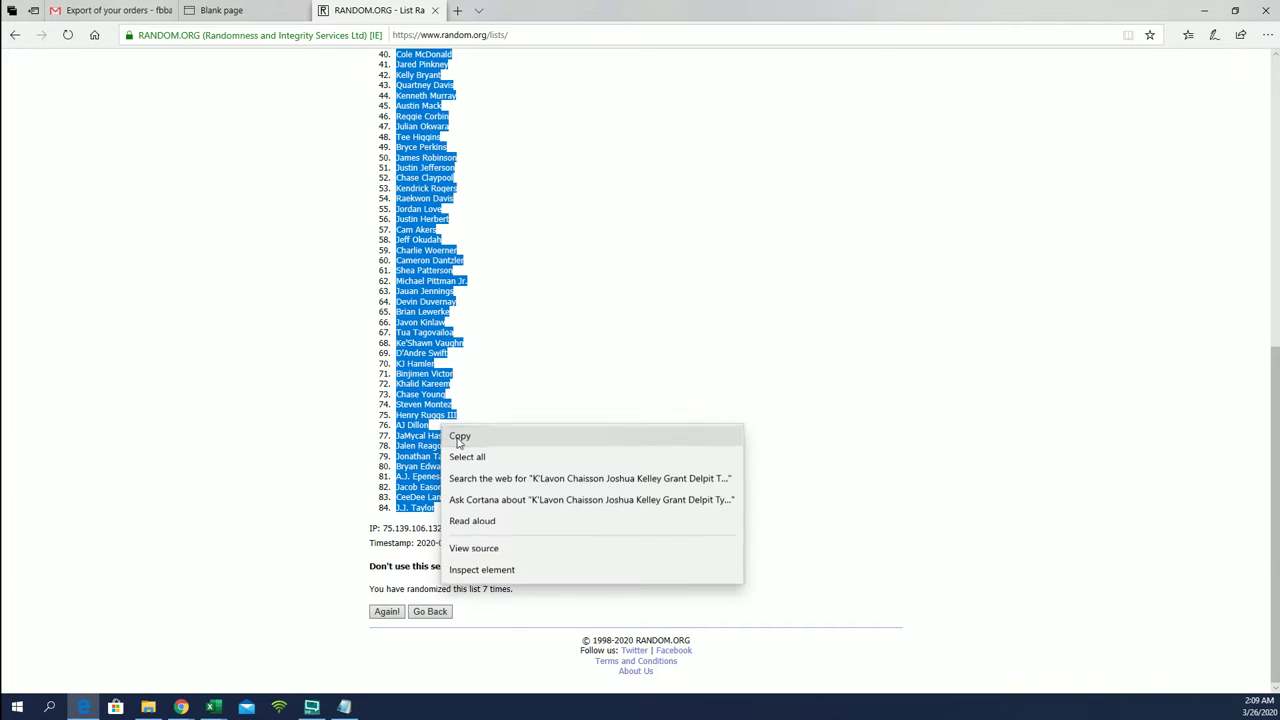
{"action": "left_click", "coordinate": [456, 437]}
- Switch to the Excel workbook and paste the randomized players as unformatted text under CHECKLIST PLAYERS, starting in cell B2
{"action": "left_click", "coordinate": [1204, 10]}
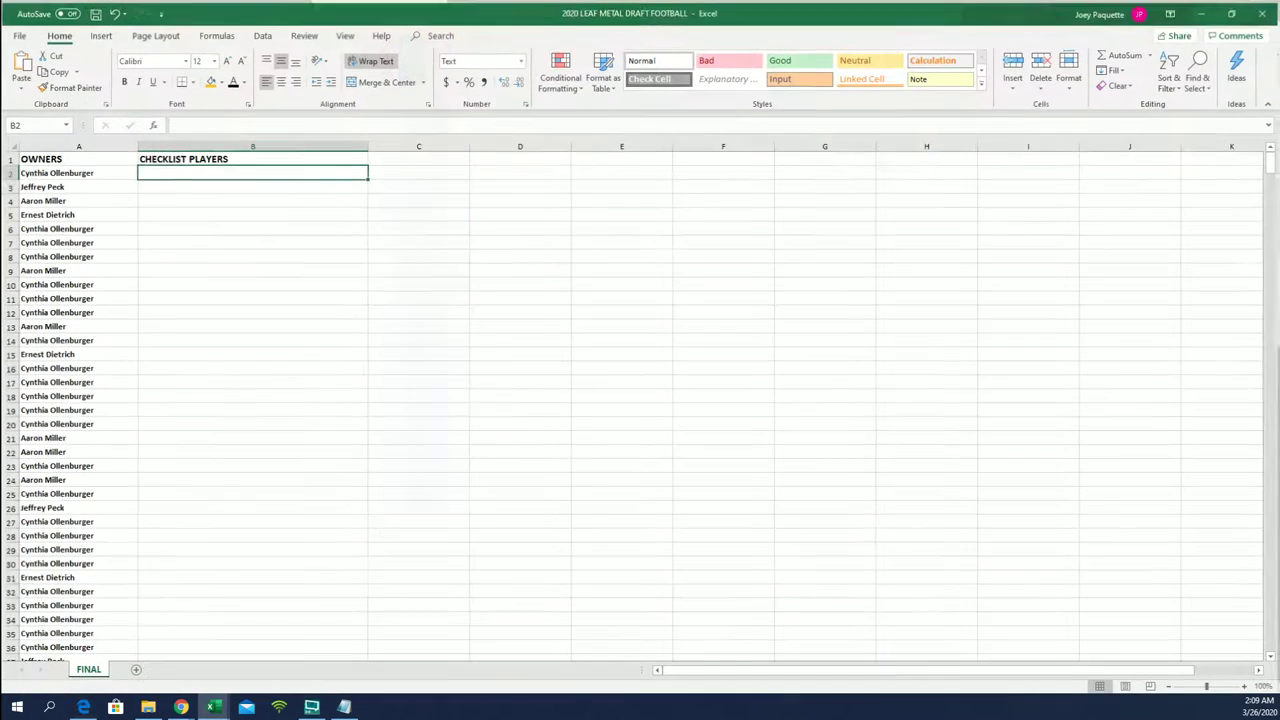
{"action": "left_click", "coordinate": [149, 243]}
{"action": "right_click", "coordinate": [154, 173]}
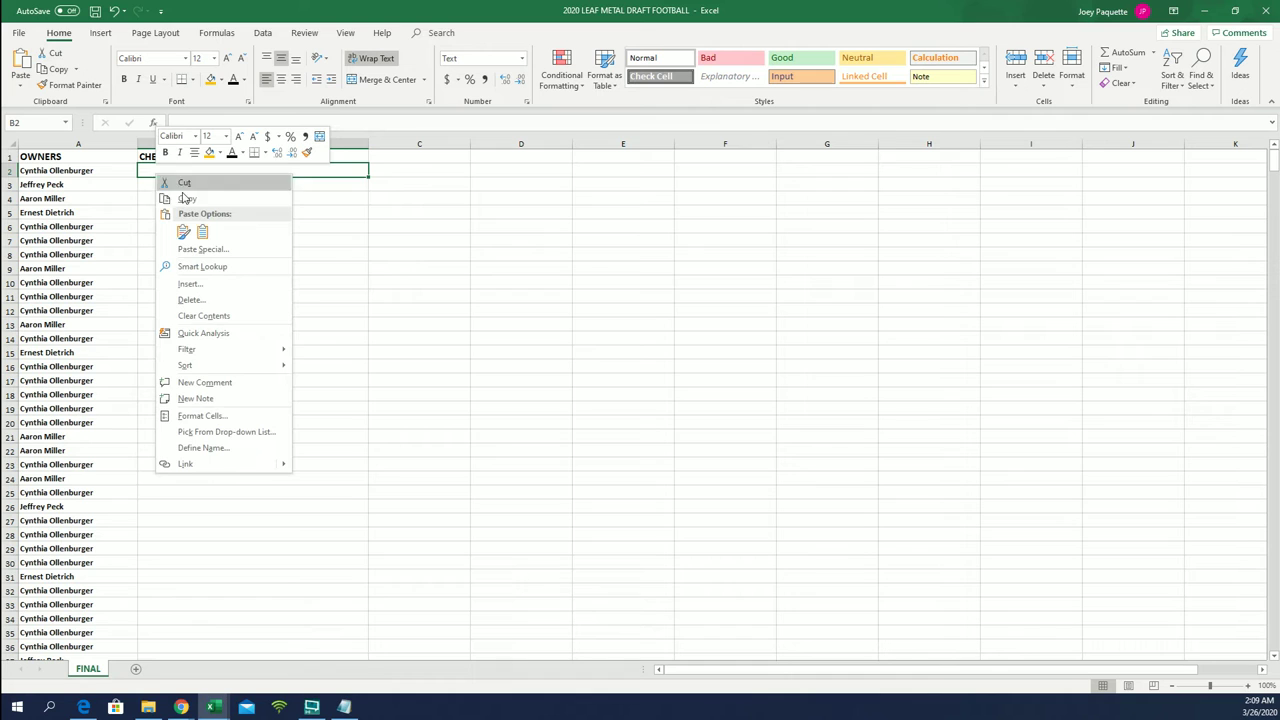
{"action": "left_click", "coordinate": [195, 249]}
{"action": "left_click", "coordinate": [105, 181]}
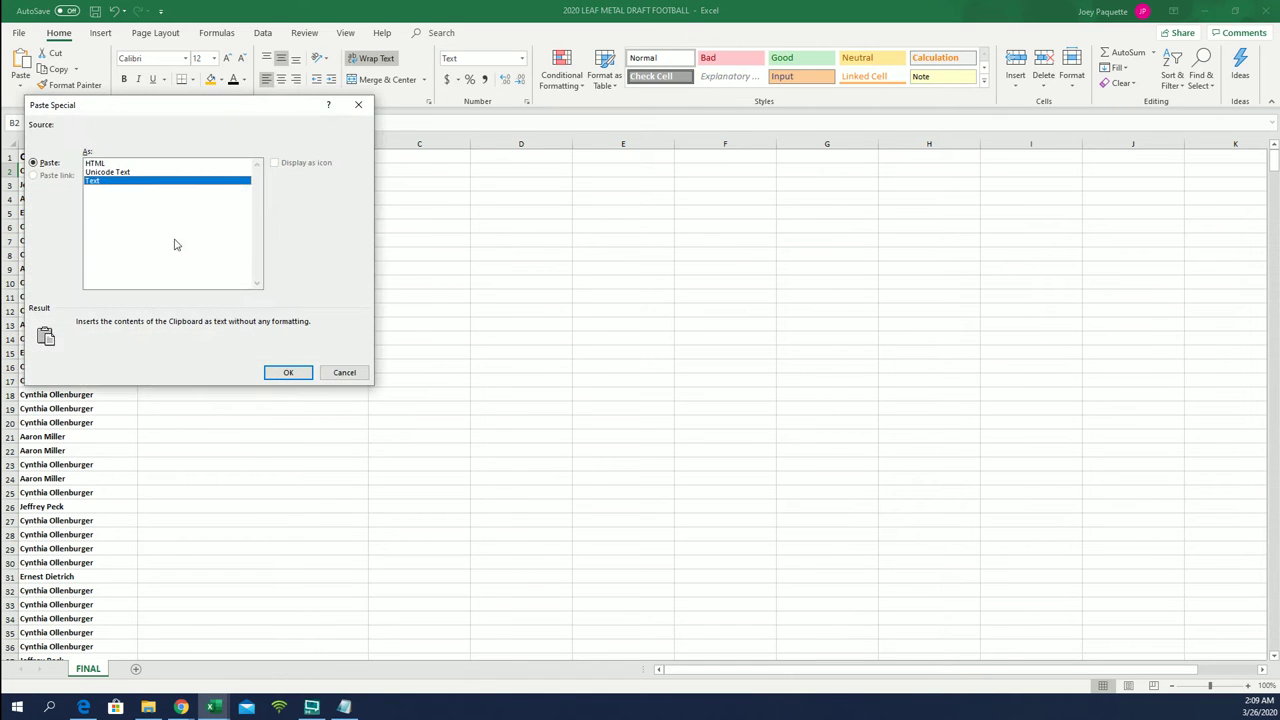
{"action": "left_click", "coordinate": [288, 372]}
{"action": "left_click", "coordinate": [266, 351]}
- Narrow column A slightly and apply bold to all of columns A and B
{"action": "mouse_move", "coordinate": [137, 148]}
{"action": "left_mouse_down"}
{"action": "mouse_move", "coordinate": [122, 148]}
{"action": "mouse_move", "coordinate": [134, 168]}
{"action": "left_mouse_up"}
{"action": "left_click", "coordinate": [150, 226]}
{"action": "key", "text": "ctrl+shift+Down"}
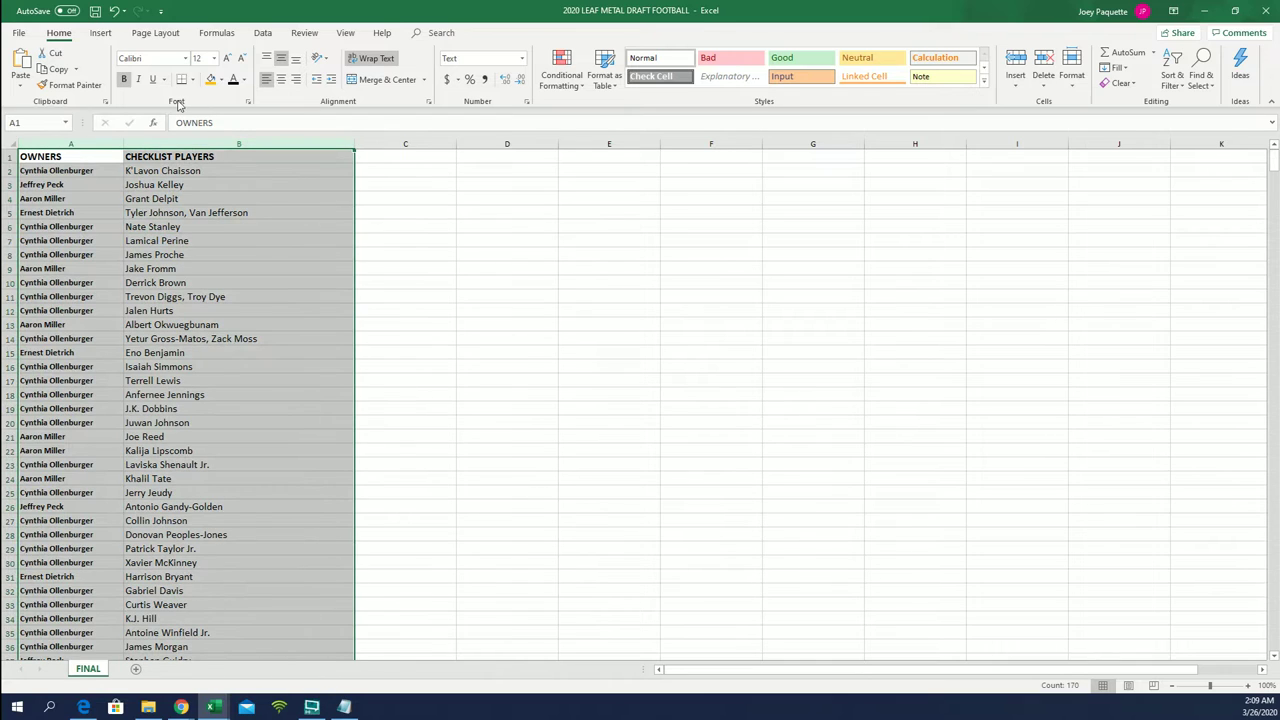
{"action": "left_click", "coordinate": [125, 80]}
{"action": "left_click", "coordinate": [125, 80]}
{"action": "left_click", "coordinate": [310, 214]}
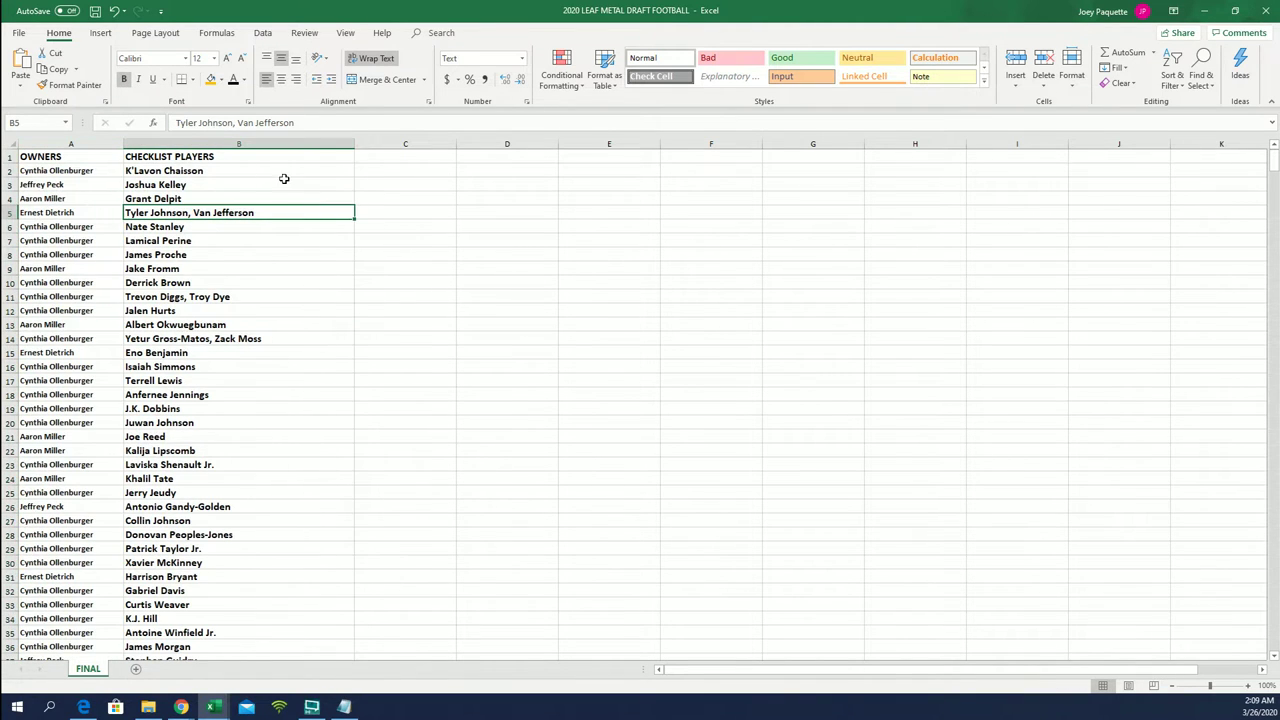
- Apply all borders to the cells of columns A and B
{"action": "left_click", "coordinate": [97, 144]}
{"action": "left_click_drag", "start_coordinate": [97, 144], "coordinate": [300, 144]}
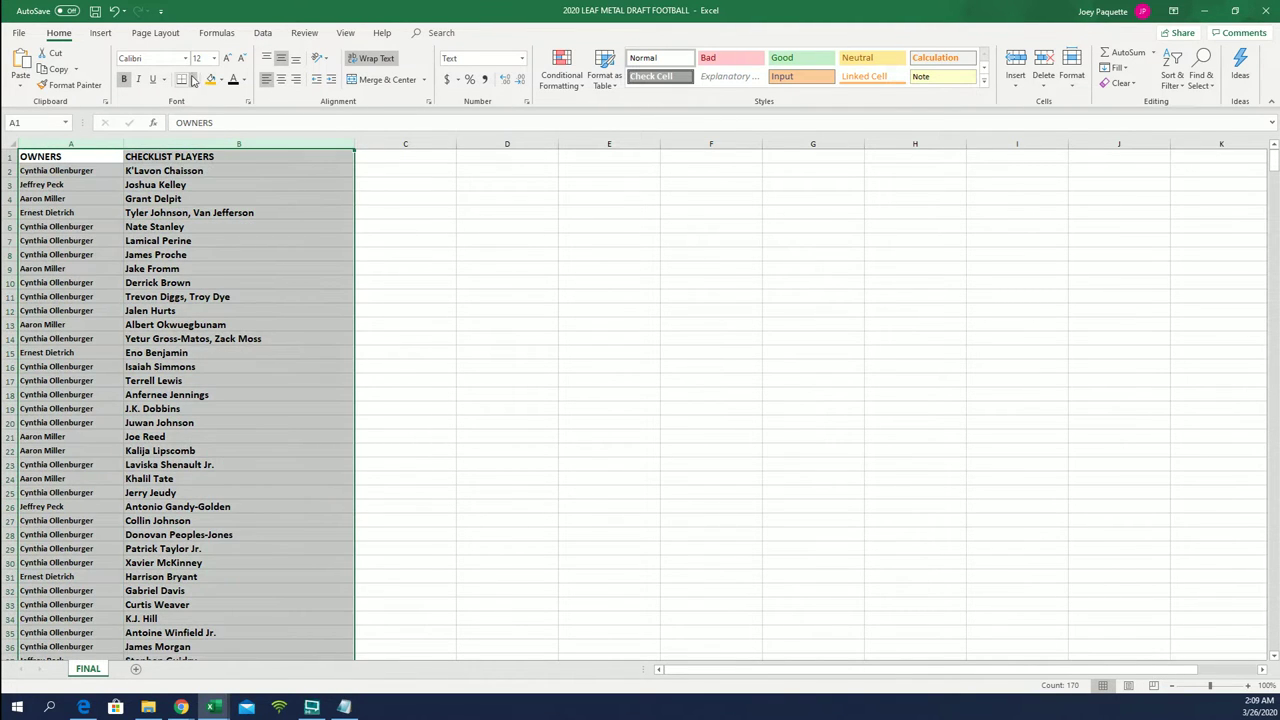
{"action": "left_click", "coordinate": [199, 80]}
{"action": "left_click", "coordinate": [263, 206]}
{"action": "left_click", "coordinate": [90, 172]}
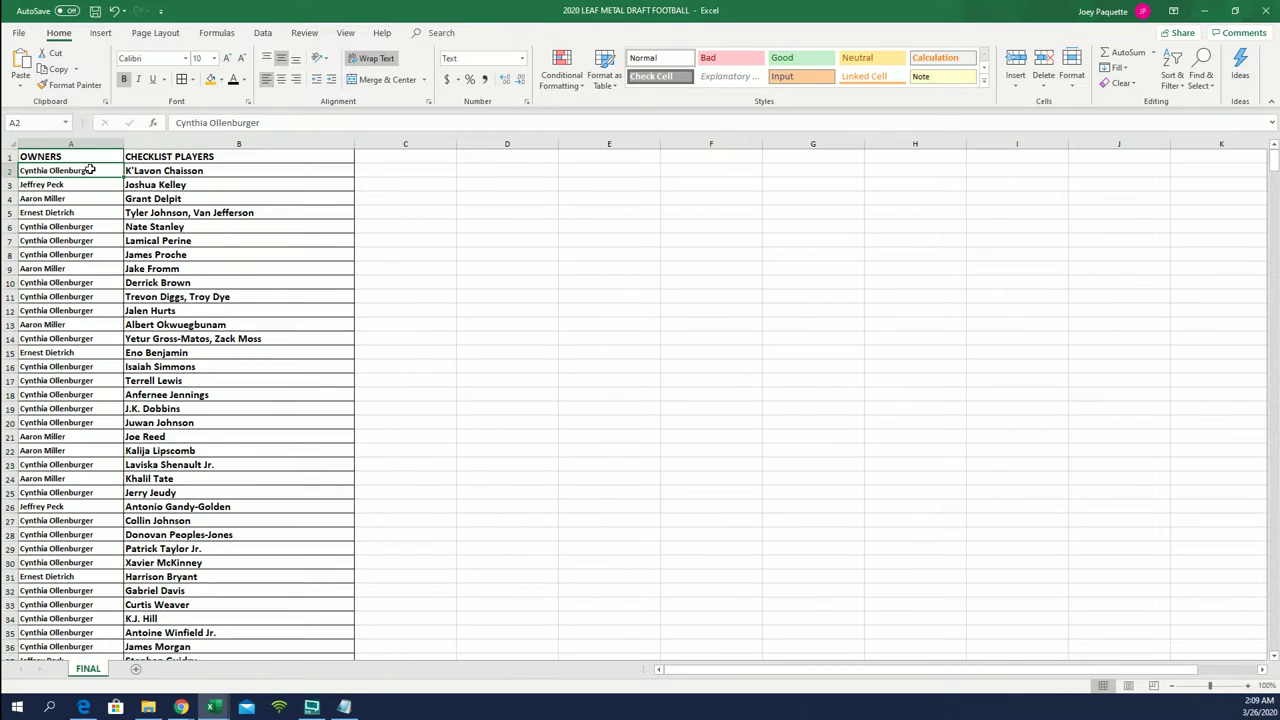
- Set the font size of columns A and B to 14
{"action": "left_click", "coordinate": [104, 142]}
{"action": "left_click_drag", "start_coordinate": [104, 142], "coordinate": [230, 144]}
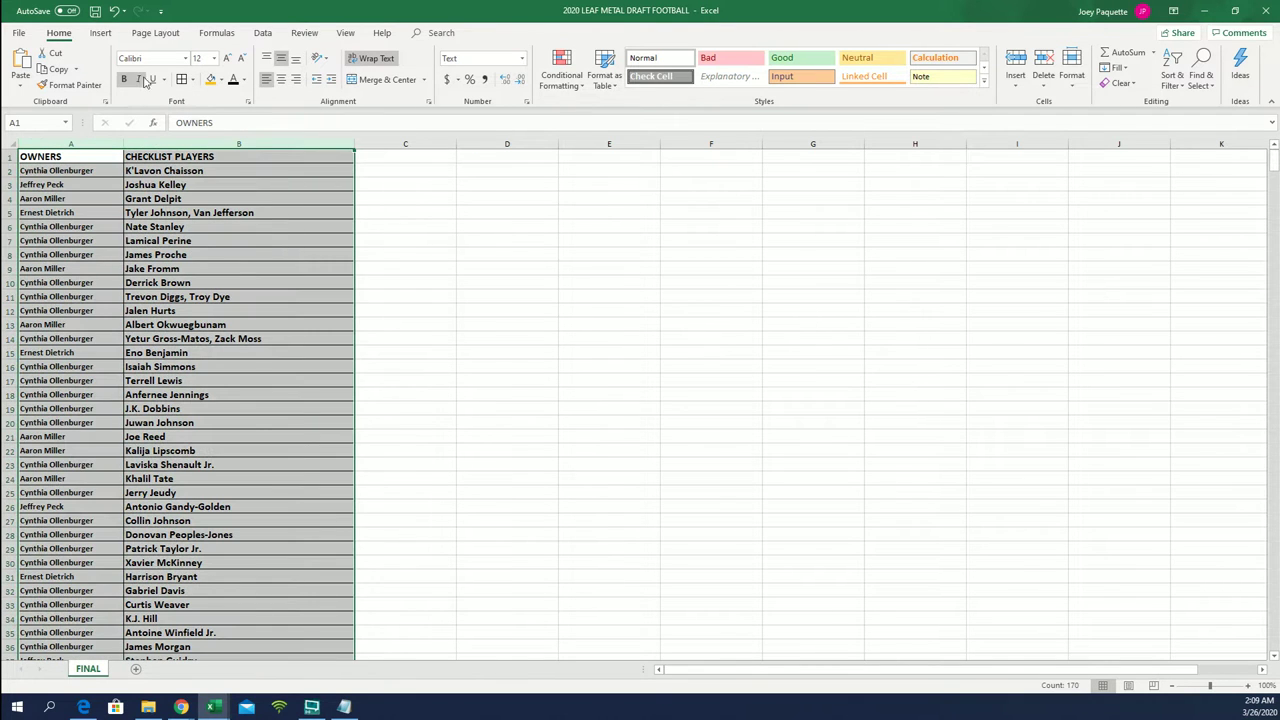
{"action": "left_click", "coordinate": [212, 60]}
{"action": "left_click", "coordinate": [212, 60]}
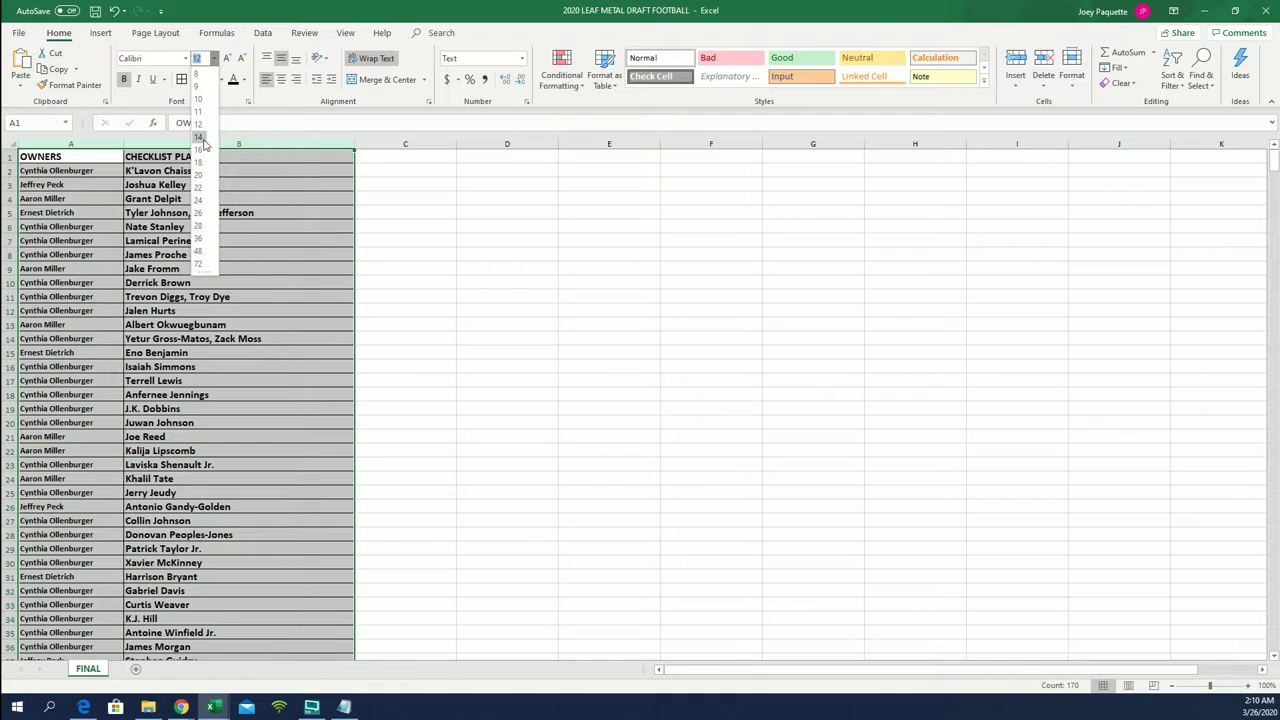
{"action": "left_click", "coordinate": [203, 141]}
{"action": "left_click", "coordinate": [286, 207]}
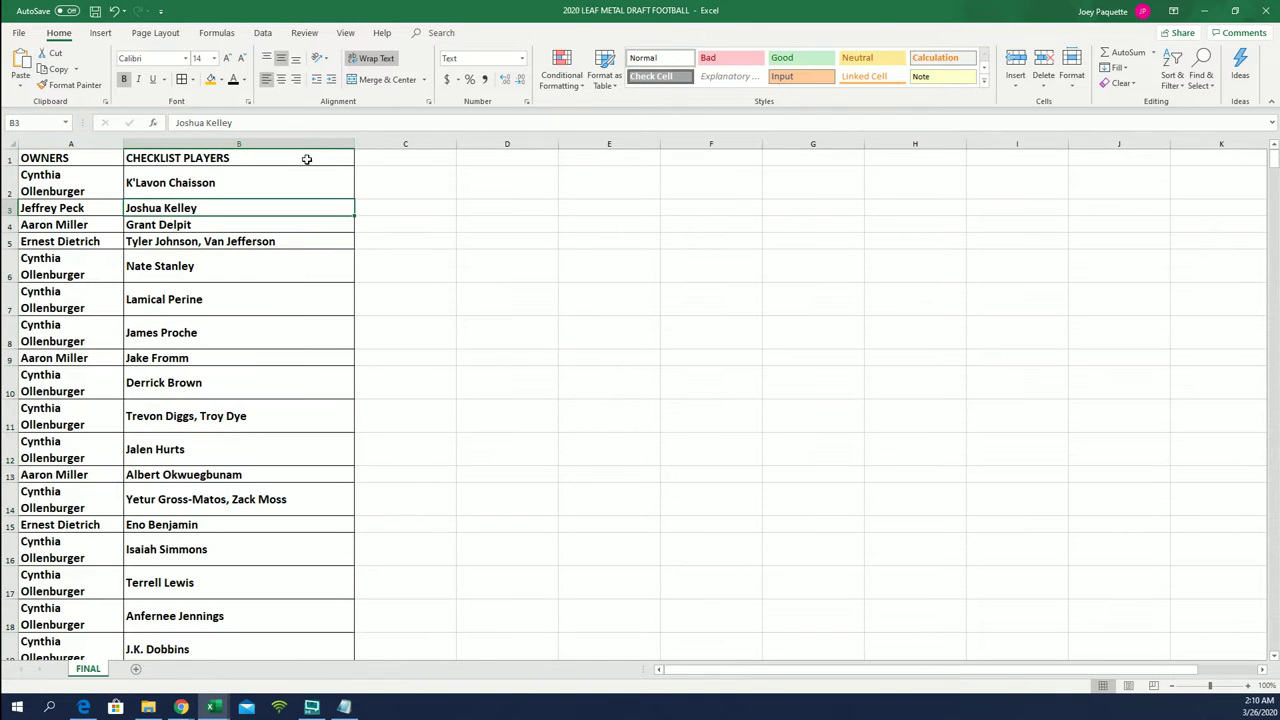
- Widen columns A and B so every name fits on one line, and left-align both columns
{"action": "double_click", "coordinate": [124, 143]}
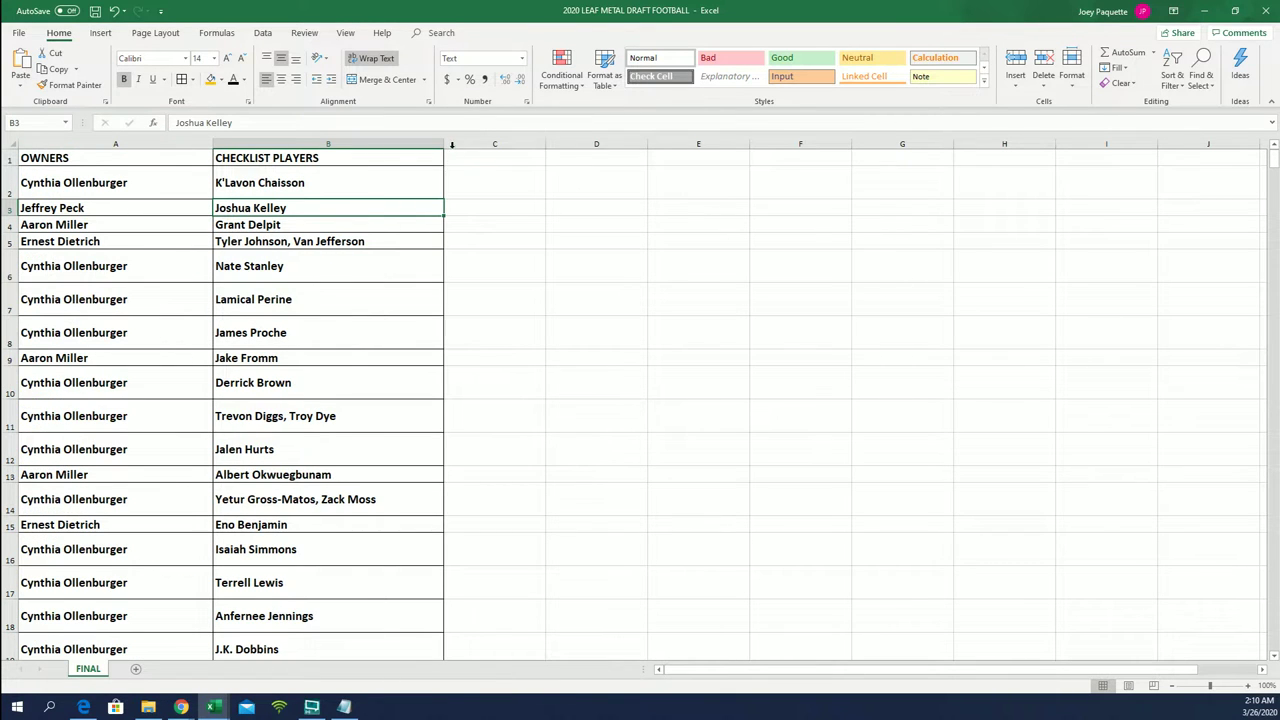
{"action": "left_click_drag", "start_coordinate": [443, 143], "coordinate": [528, 143]}
{"action": "left_click_drag", "start_coordinate": [115, 143], "coordinate": [370, 143]}
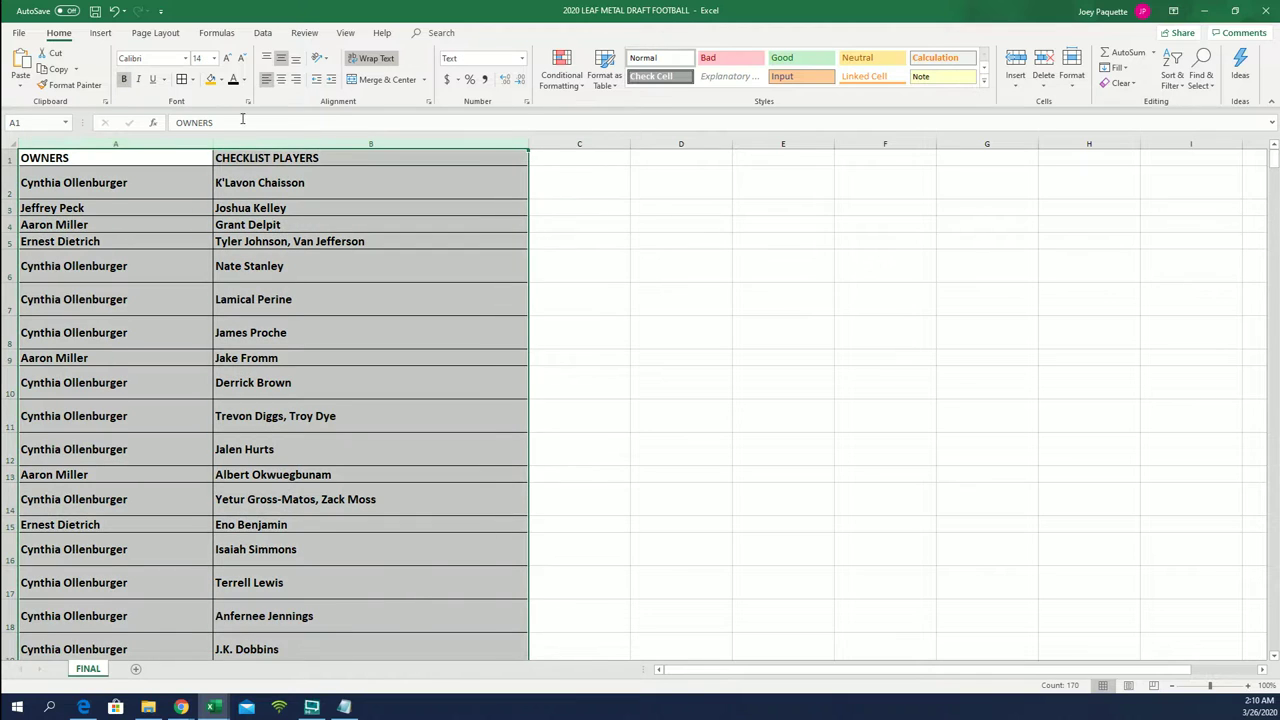
{"action": "left_click", "coordinate": [266, 79]}
- Narrow column A to just fit the owner names and select cell A2
{"action": "left_click", "coordinate": [370, 143]}
{"action": "left_click_drag", "start_coordinate": [211, 143], "coordinate": [166, 143]}
{"action": "left_click", "coordinate": [92, 143]}
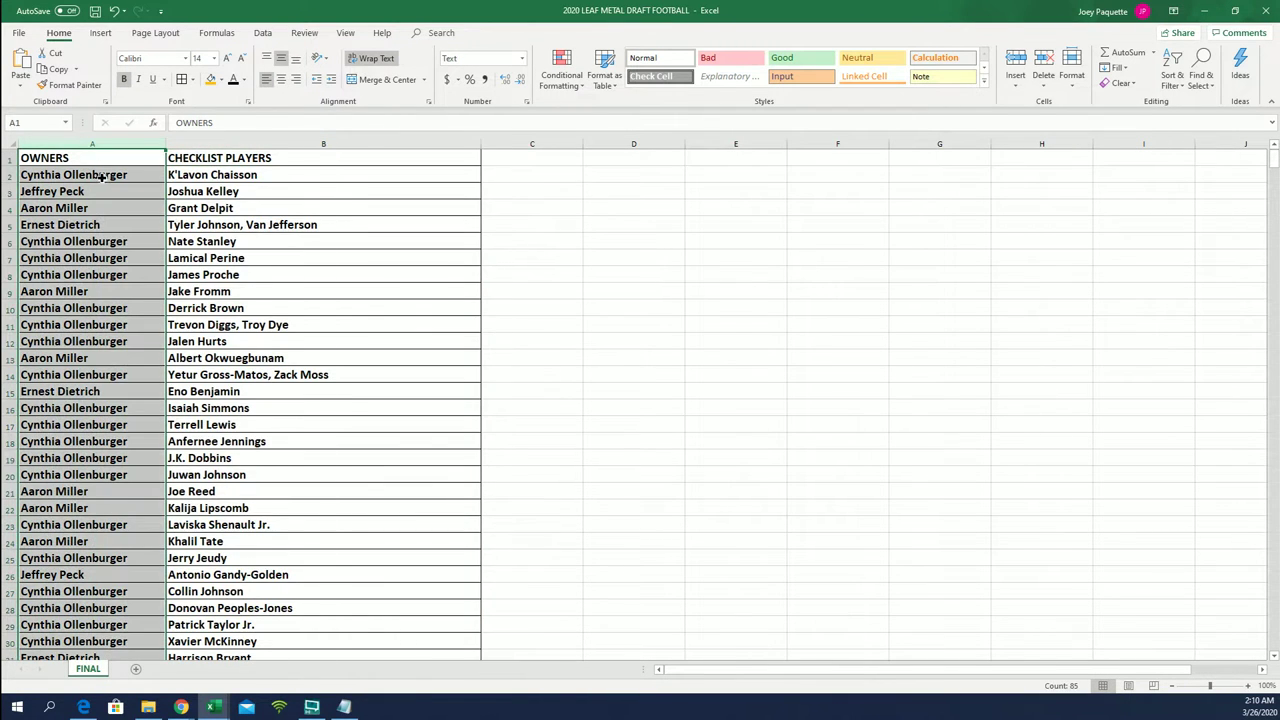
{"action": "key", "text": "Down"}
- Review the owner and checklist player pairings in rows 1 to 27, enlarged to 310% for readability
{"action": "left_click_drag", "start_coordinate": [1211, 686], "coordinate": [1244, 686]}
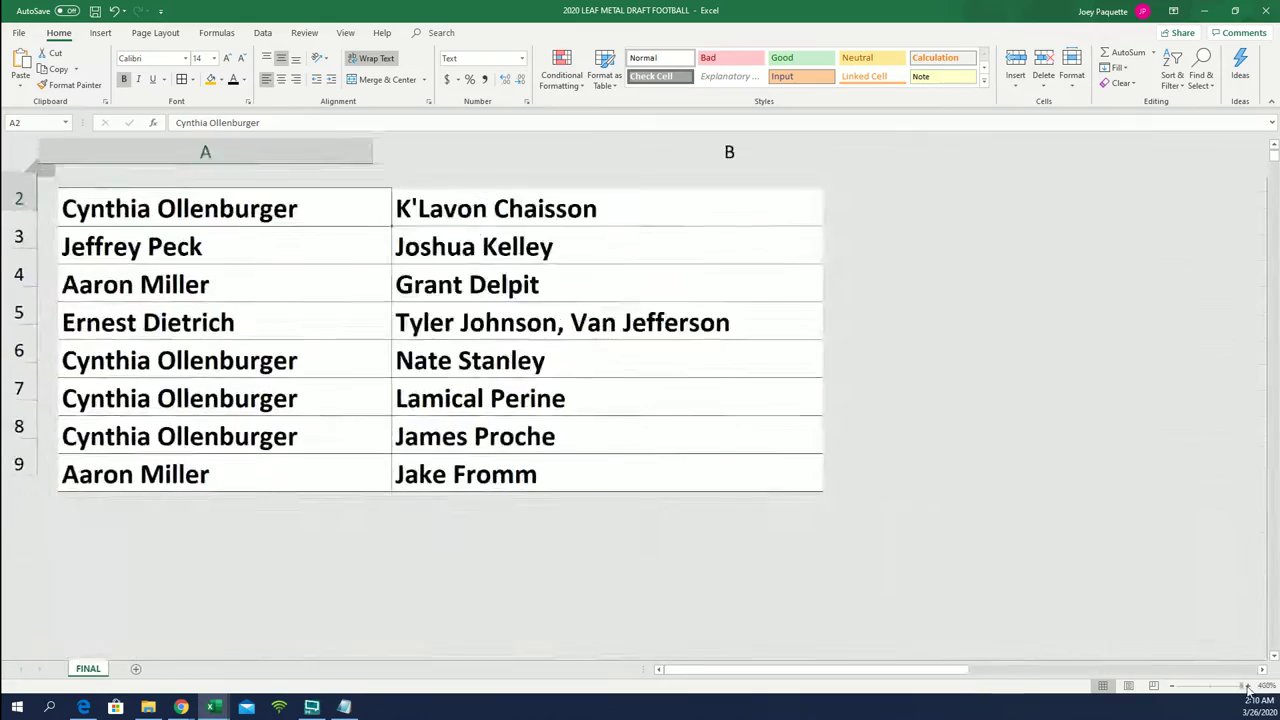
{"action": "left_click", "coordinate": [1173, 687]}
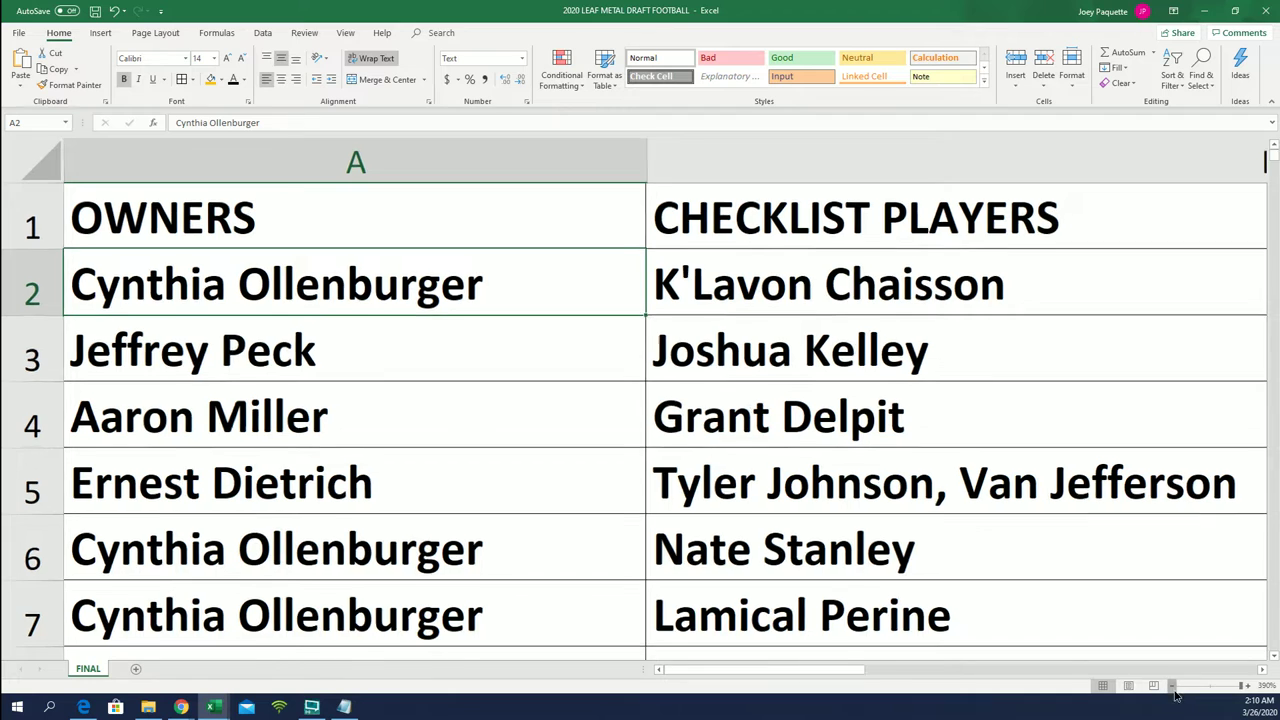
{"action": "left_click", "coordinate": [1173, 687]}
{"action": "left_click", "coordinate": [1173, 687]}
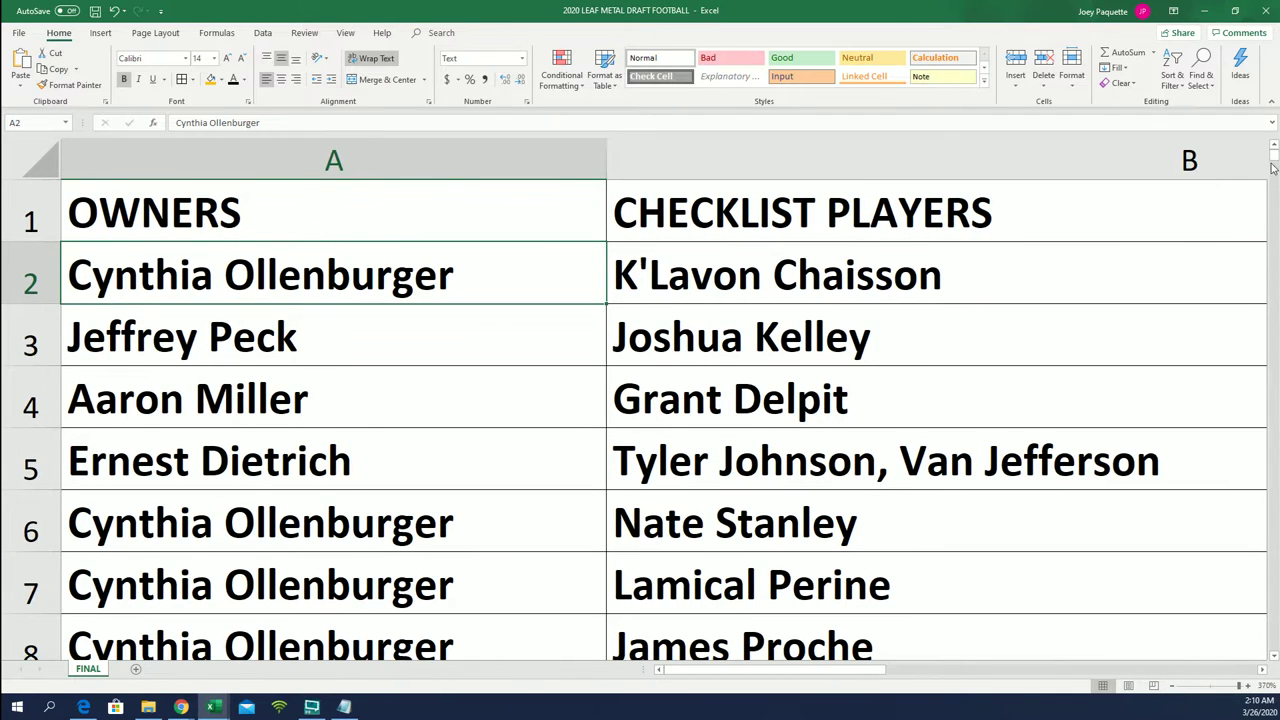
{"action": "left_click_drag", "start_coordinate": [1274, 158], "coordinate": [1271, 160]}
{"action": "left_click_drag", "start_coordinate": [1236, 684], "coordinate": [1231, 685]}
{"action": "left_click_drag", "start_coordinate": [1274, 156], "coordinate": [1274, 163]}
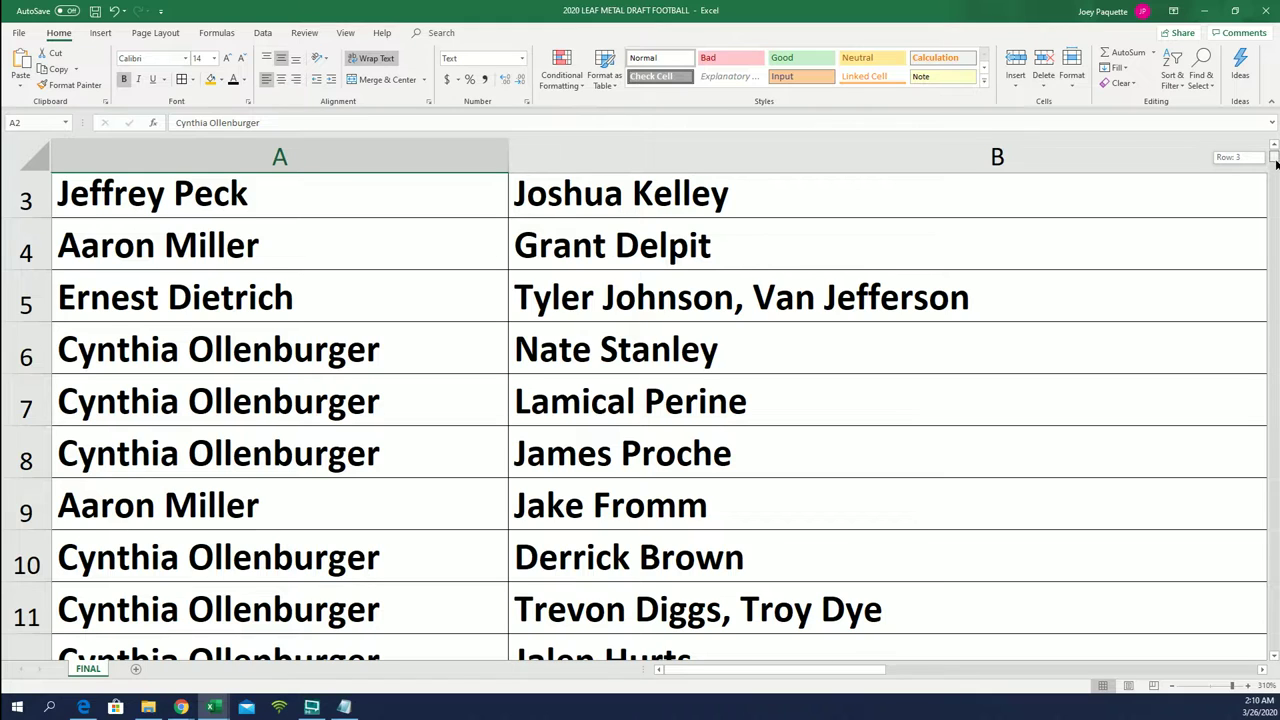
{"action": "left_click_drag", "start_coordinate": [1274, 163], "coordinate": [1274, 165]}
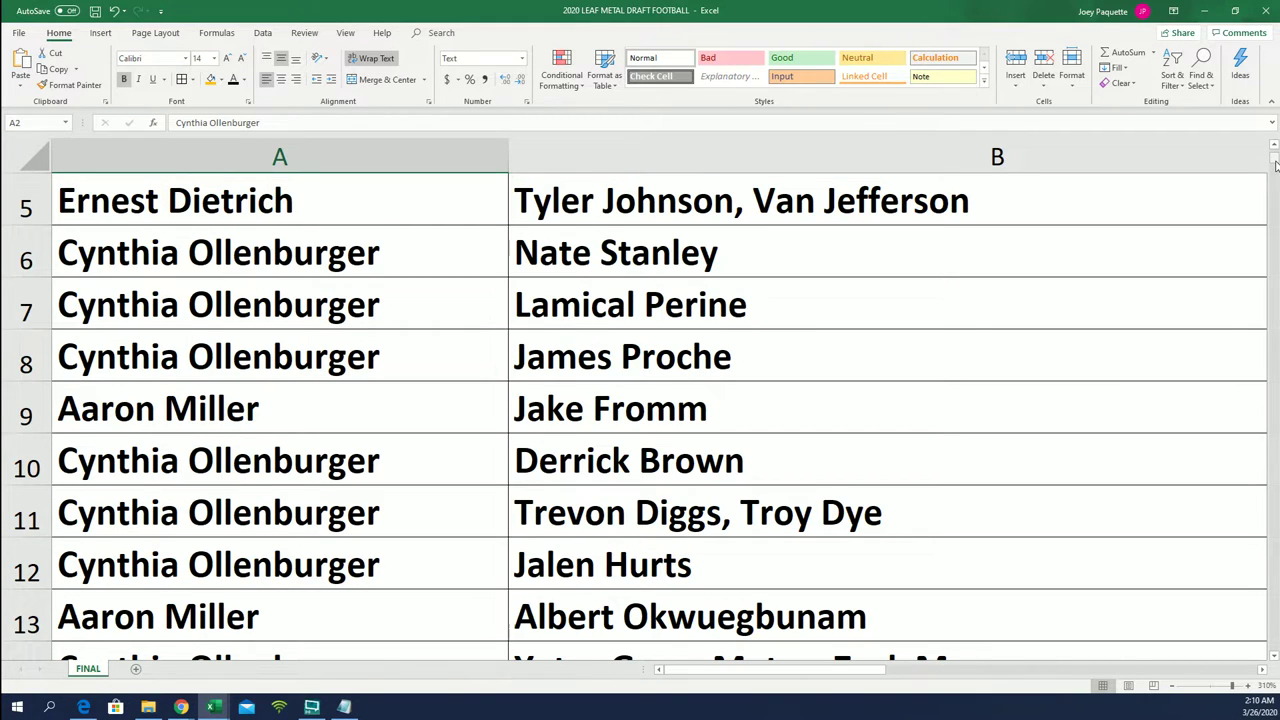
{"action": "left_click_drag", "start_coordinate": [1274, 153], "coordinate": [1275, 164]}
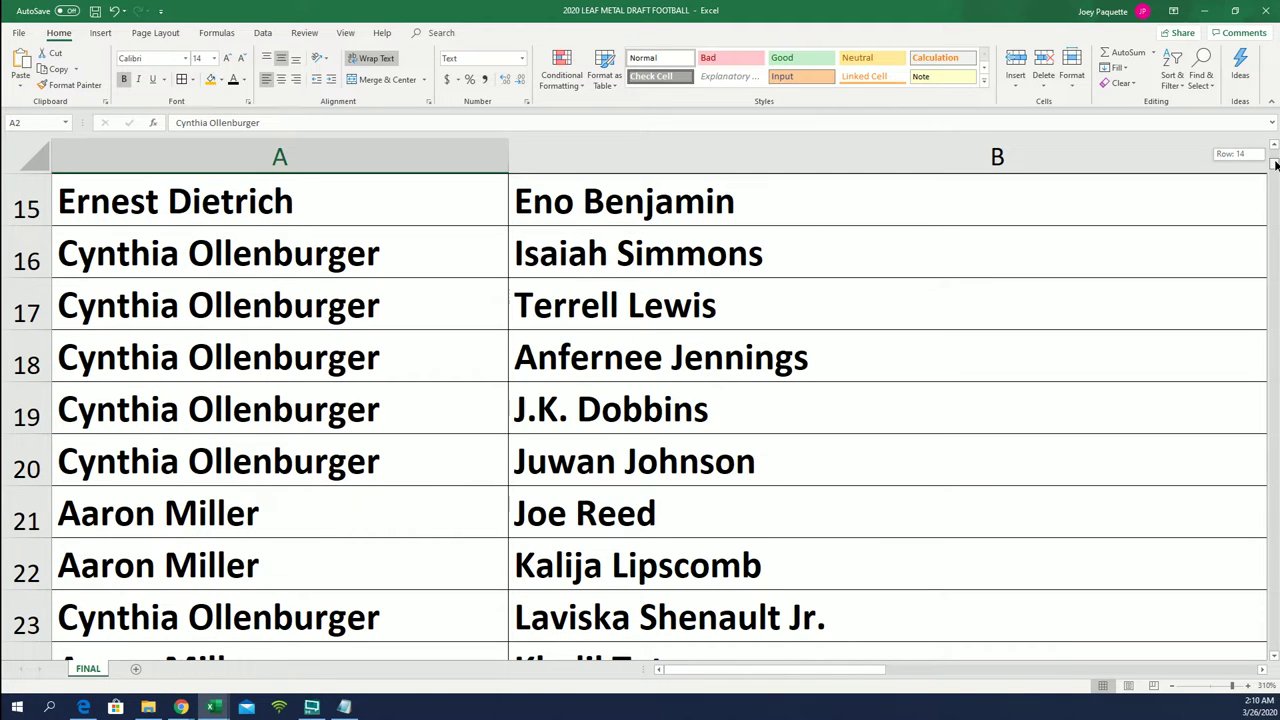
{"action": "left_click_drag", "start_coordinate": [1275, 164], "coordinate": [1275, 168]}
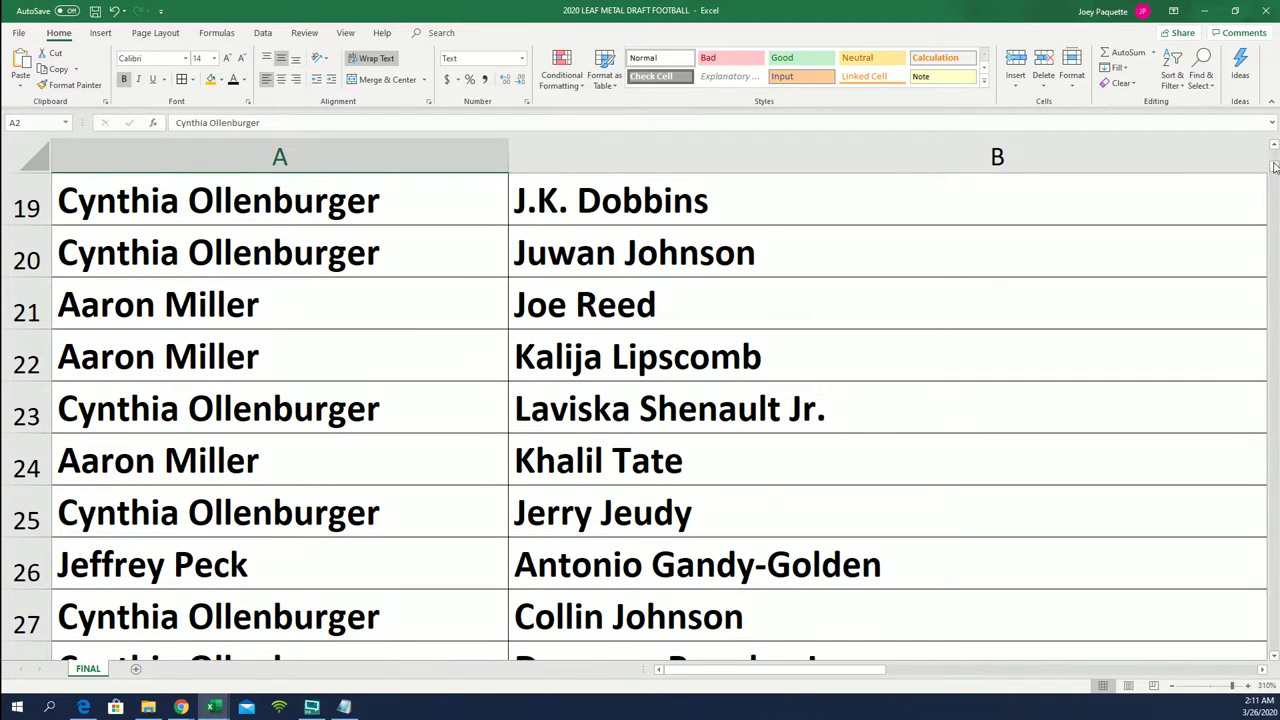
- Review the pairings in rows 9 to 60 at 172% zoom so more rows fit in view
{"action": "left_click", "coordinate": [1173, 686]}
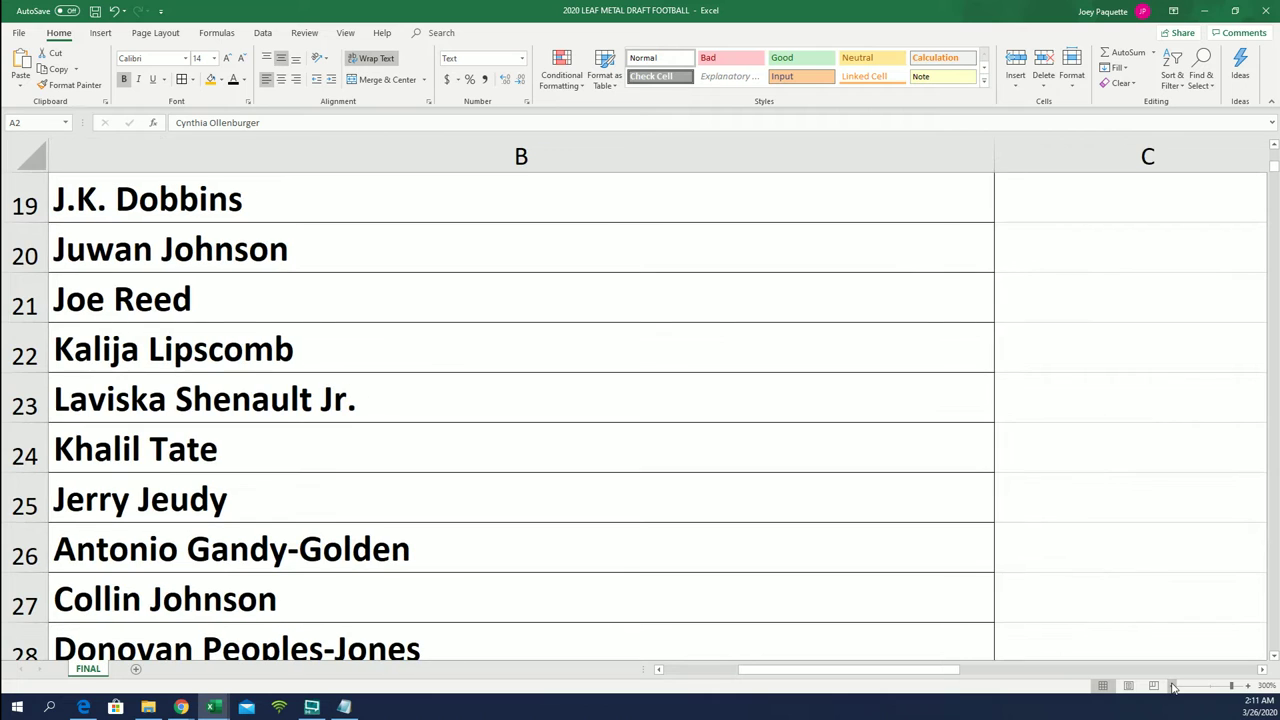
{"action": "left_click", "coordinate": [1218, 686]}
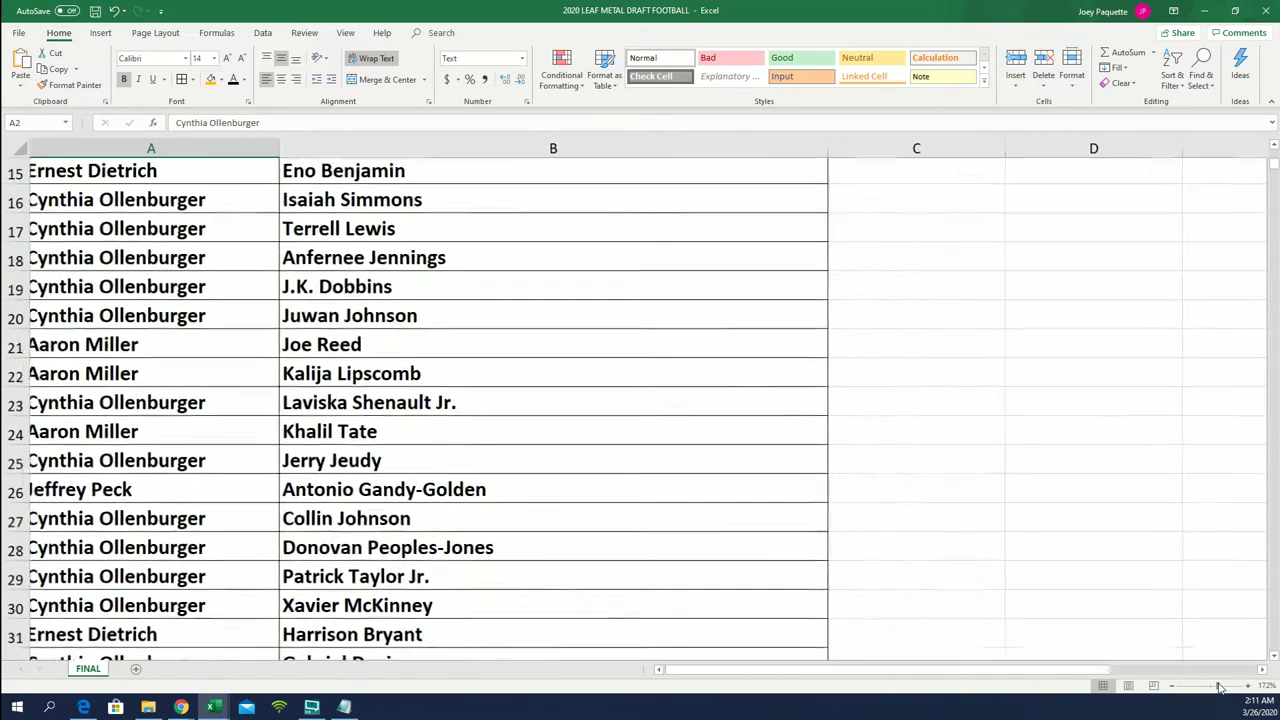
{"action": "scroll", "coordinate": [1154, 400], "scroll_direction": "up", "scroll_amount": 2}
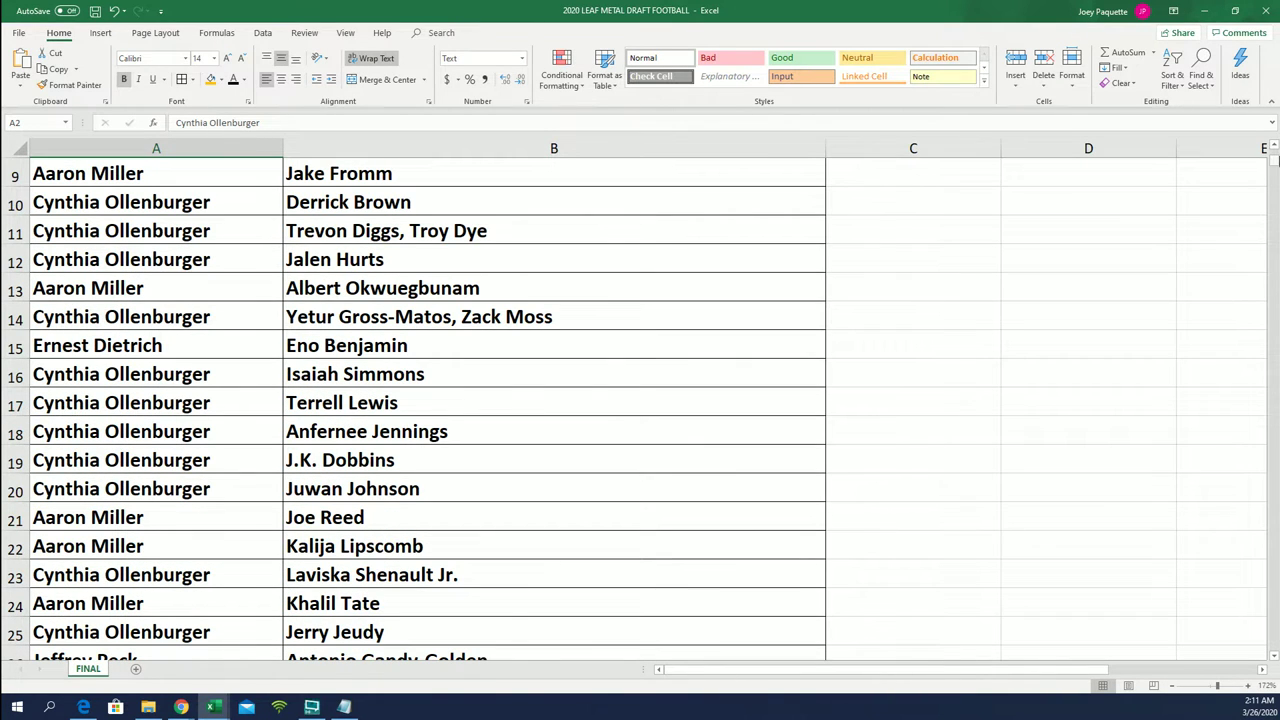
{"action": "left_click_drag", "start_coordinate": [1275, 160], "coordinate": [1276, 163]}
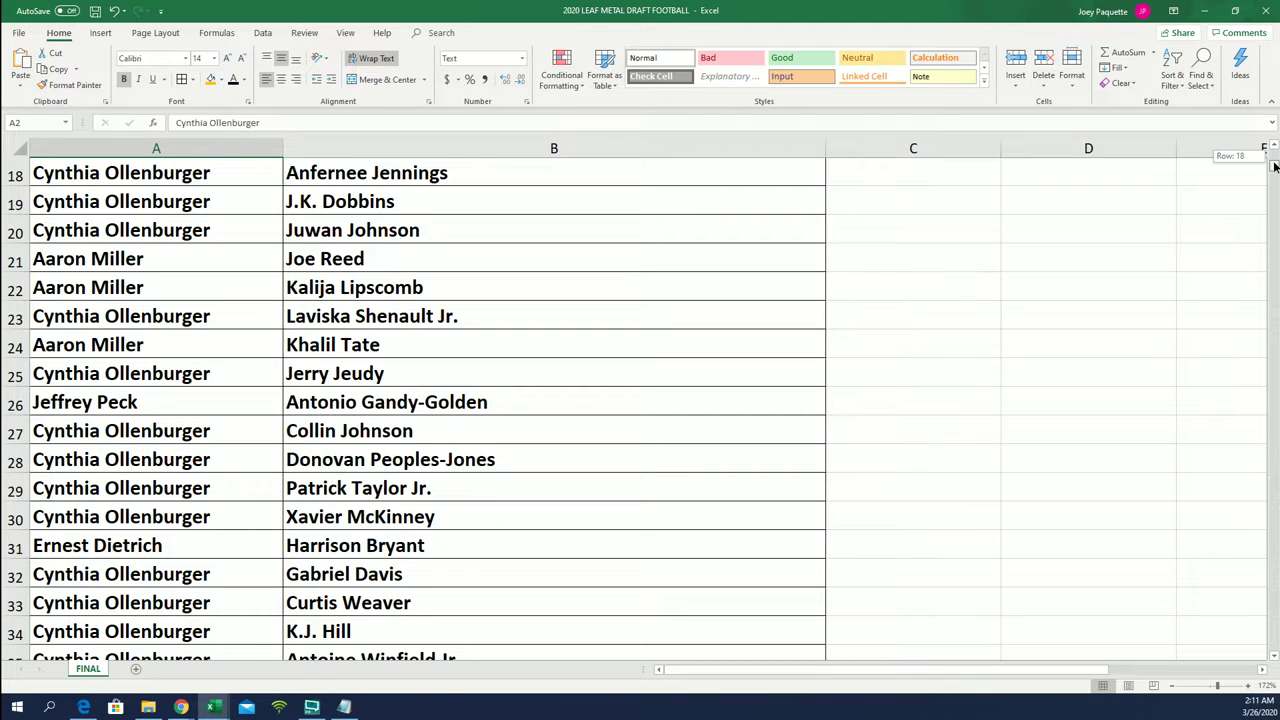
{"action": "left_click_drag", "start_coordinate": [1276, 166], "coordinate": [1276, 170]}
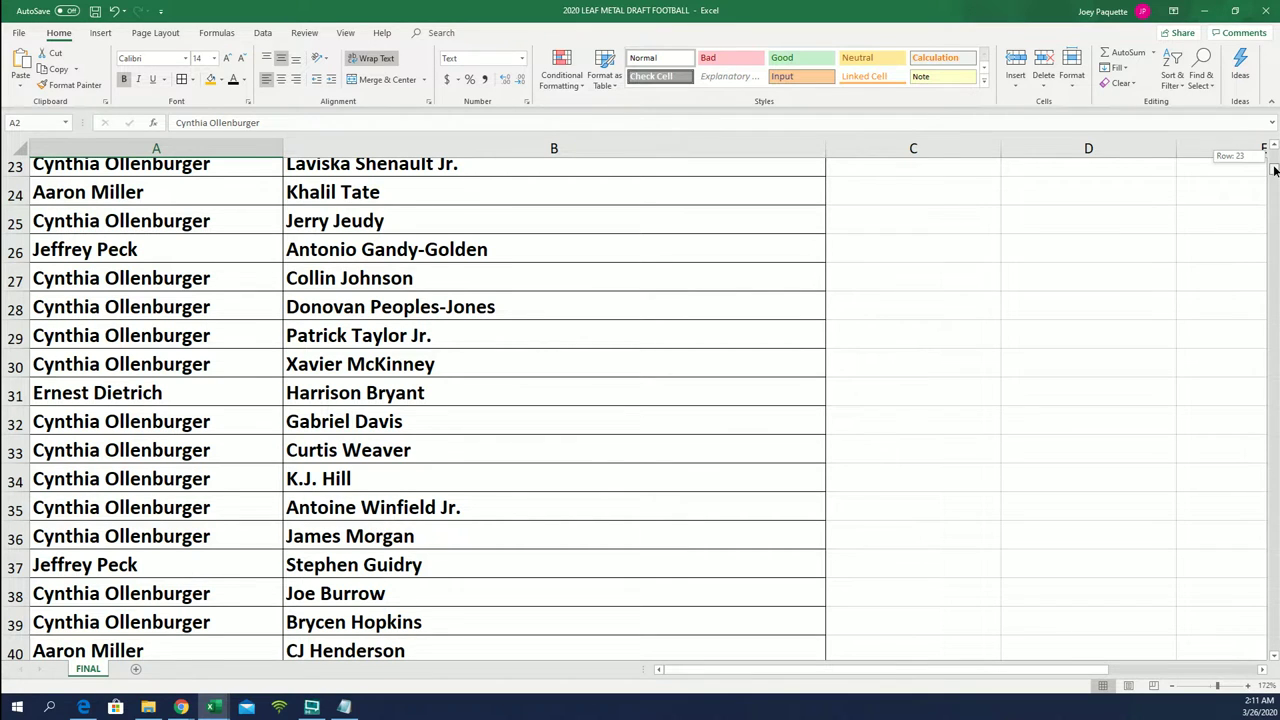
{"action": "left_click_drag", "start_coordinate": [1275, 170], "coordinate": [1275, 183]}
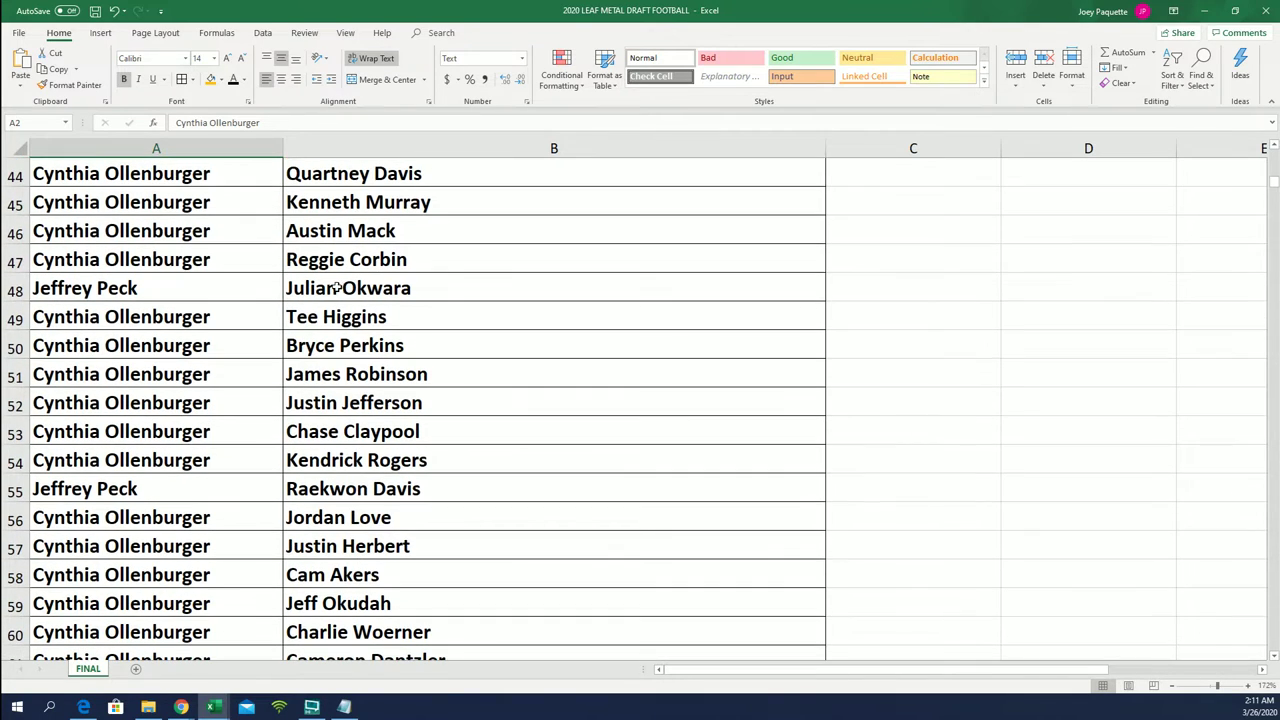
- Examine the pairings from row 47 to the end of the list at row 85, enlarged to 270%
{"action": "left_click", "coordinate": [260, 344]}
{"action": "left_click_drag", "start_coordinate": [1219, 679], "coordinate": [1227, 686]}
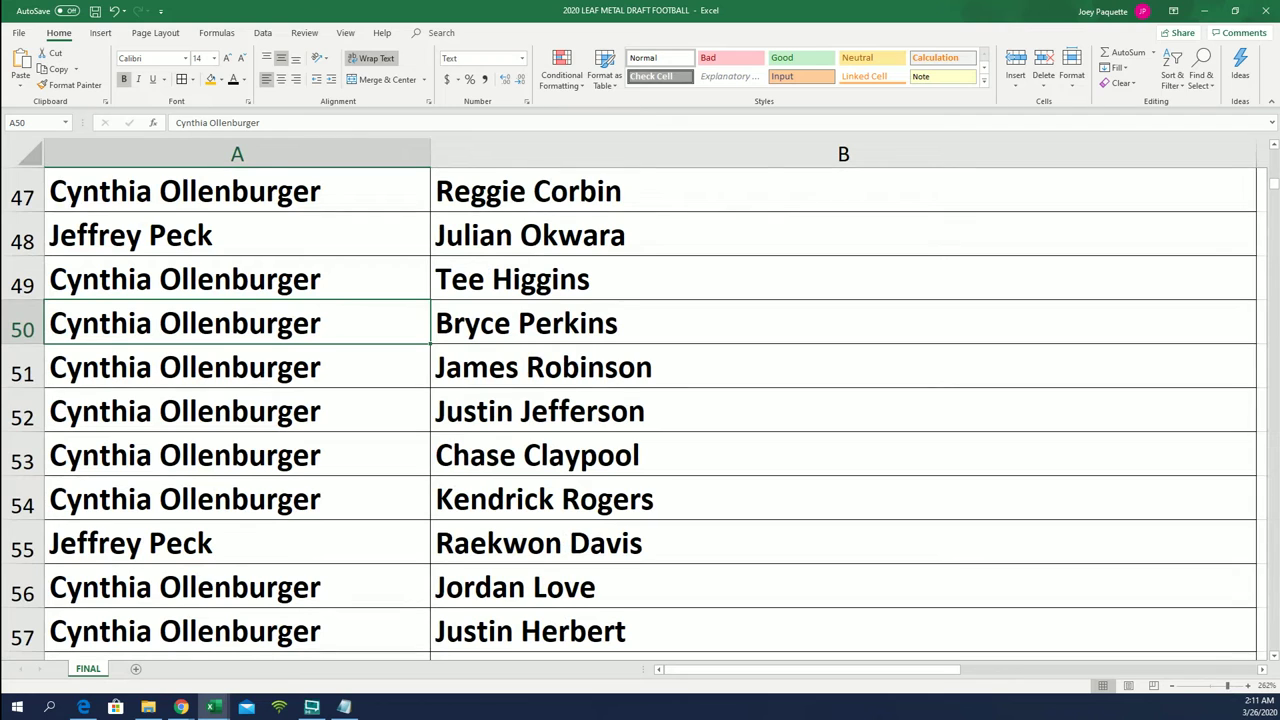
{"action": "left_click", "coordinate": [1248, 687]}
{"action": "scroll", "coordinate": [1274, 662], "scroll_direction": "down", "scroll_amount": 4}
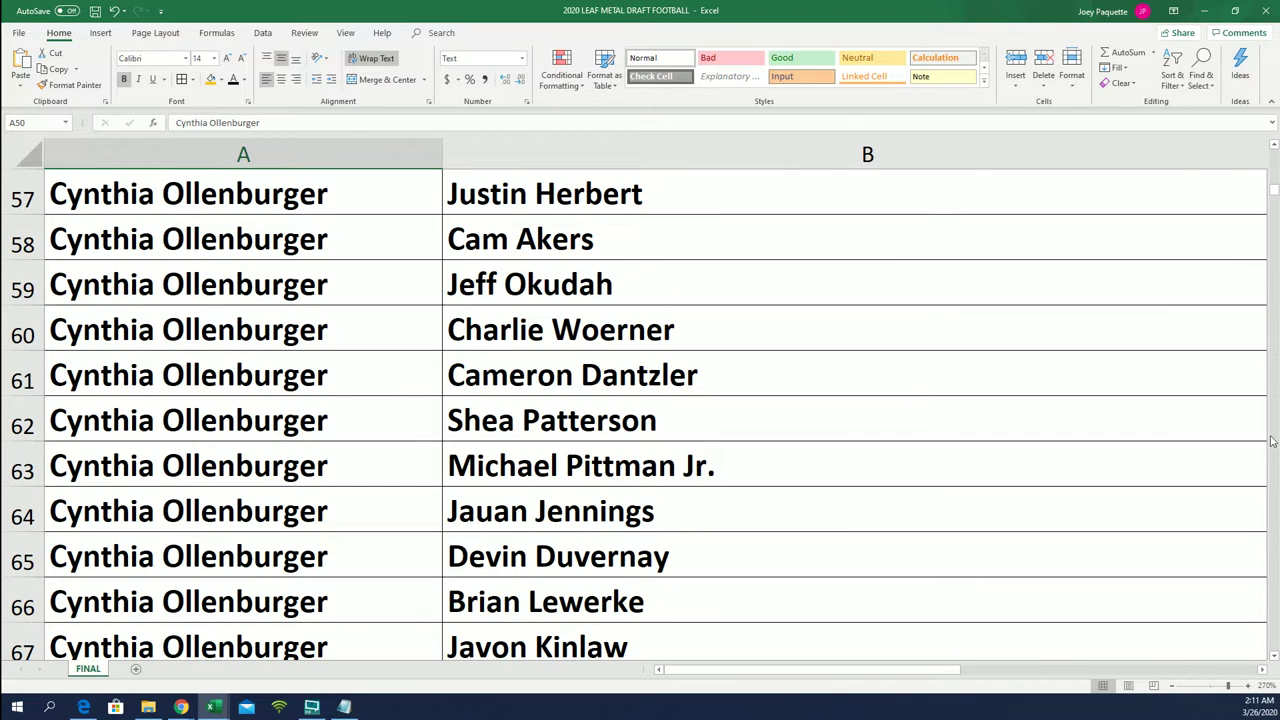
{"action": "left_click_drag", "start_coordinate": [1276, 200], "coordinate": [1276, 196]}
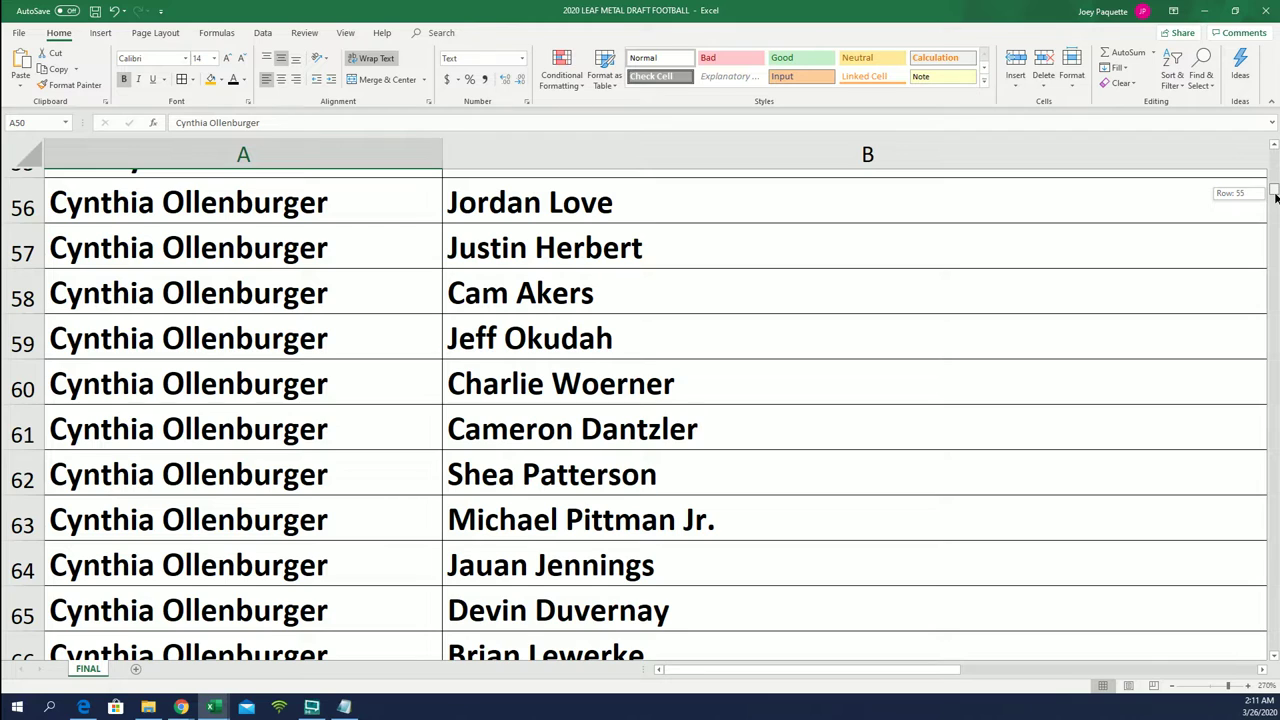
{"action": "left_click_drag", "start_coordinate": [1276, 198], "coordinate": [1275, 202]}
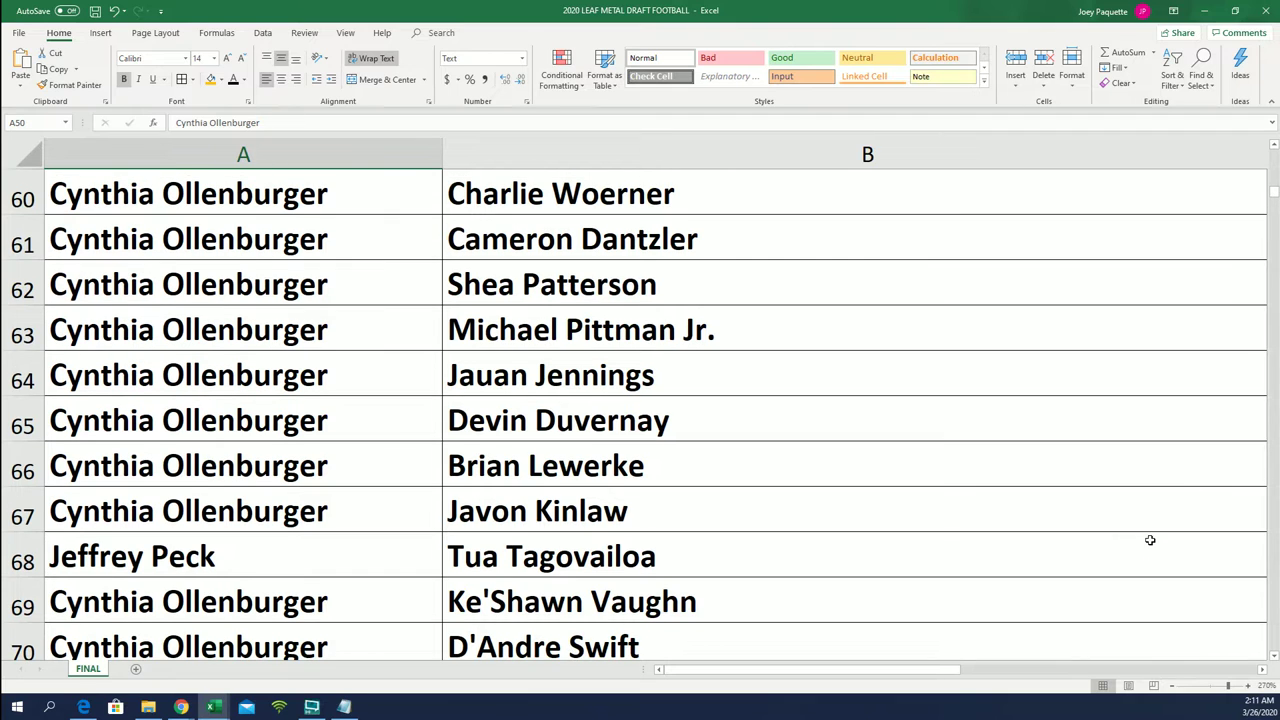
{"action": "scroll", "coordinate": [1150, 540], "scroll_direction": "down", "scroll_amount": 1}
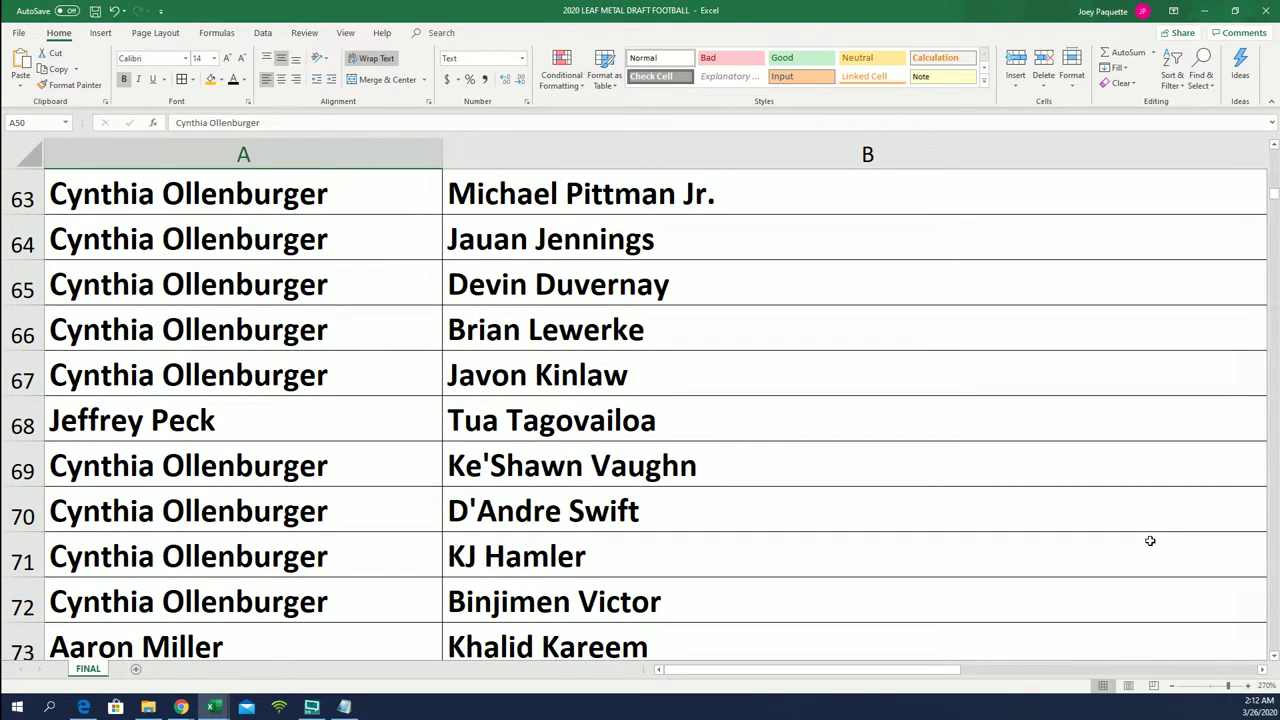
{"action": "scroll", "coordinate": [1150, 540], "scroll_direction": "down", "scroll_amount": 1}
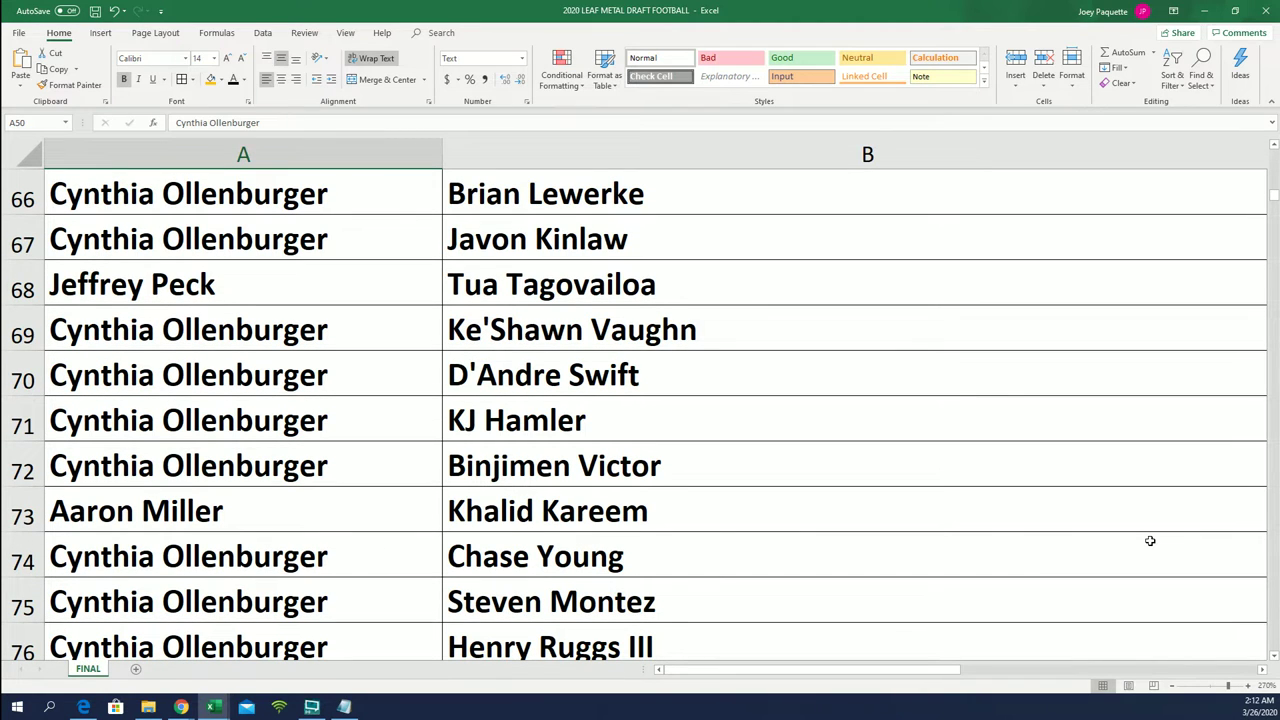
{"action": "scroll", "coordinate": [1150, 540], "scroll_direction": "down", "scroll_amount": 1}
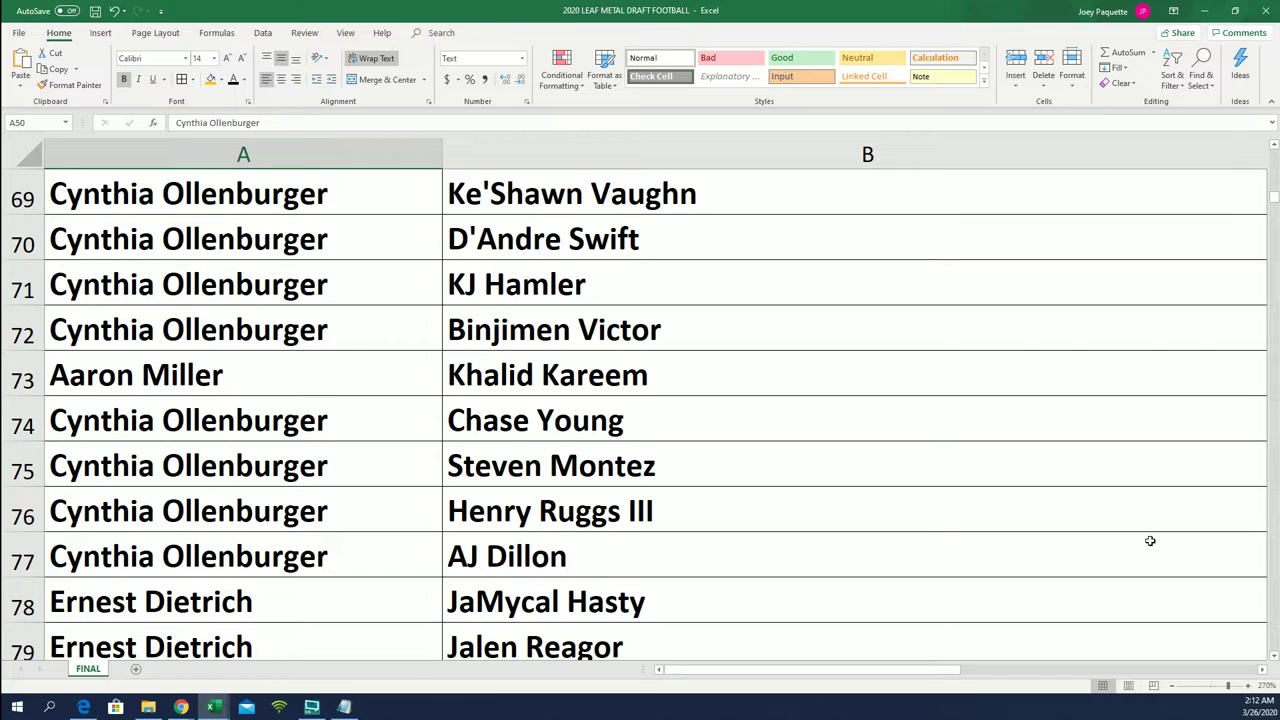
{"action": "scroll", "coordinate": [1150, 540], "scroll_direction": "down", "scroll_amount": 1}
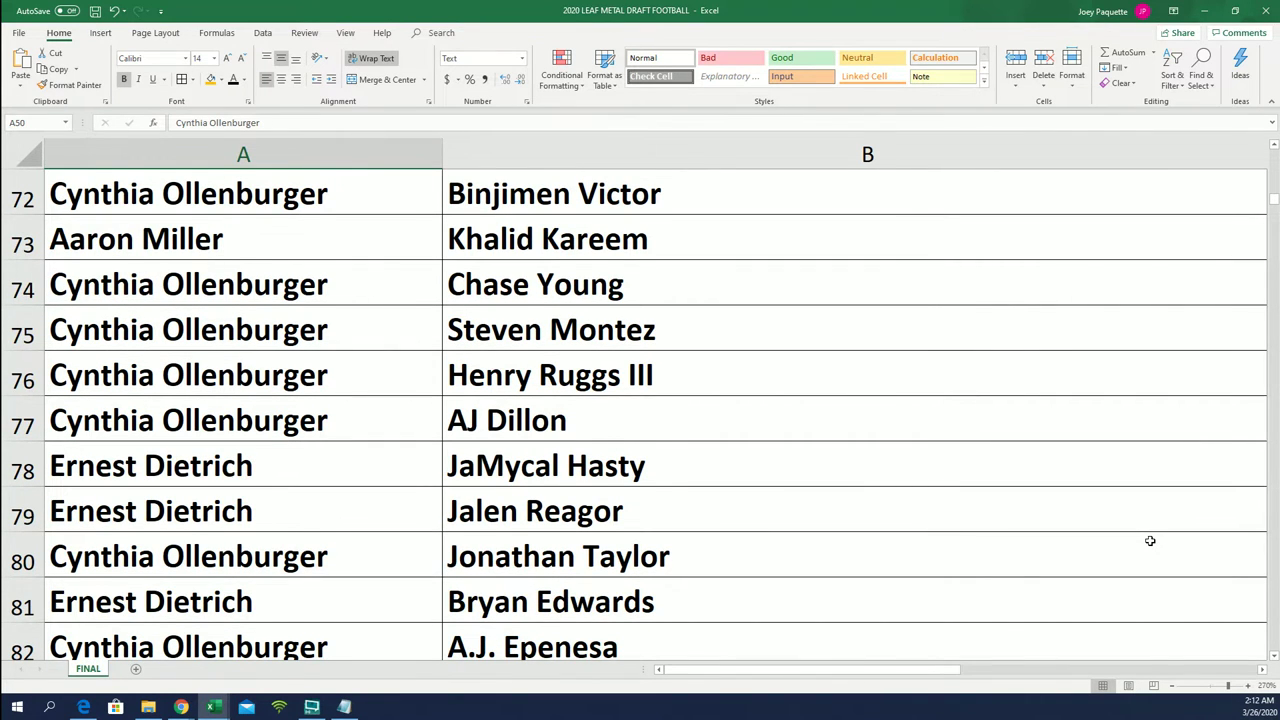
{"action": "scroll", "coordinate": [1150, 540], "scroll_direction": "down", "scroll_amount": 1}
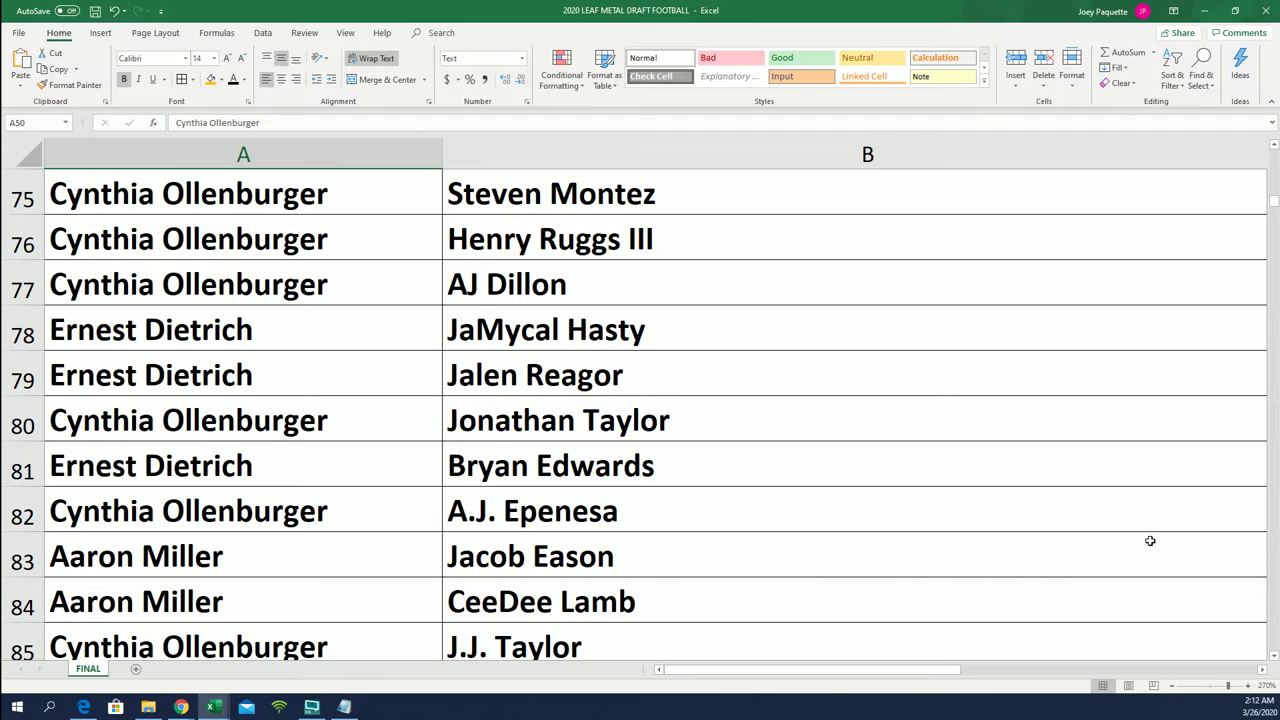
{"action": "scroll", "coordinate": [1150, 540], "scroll_direction": "down", "scroll_amount": 1}
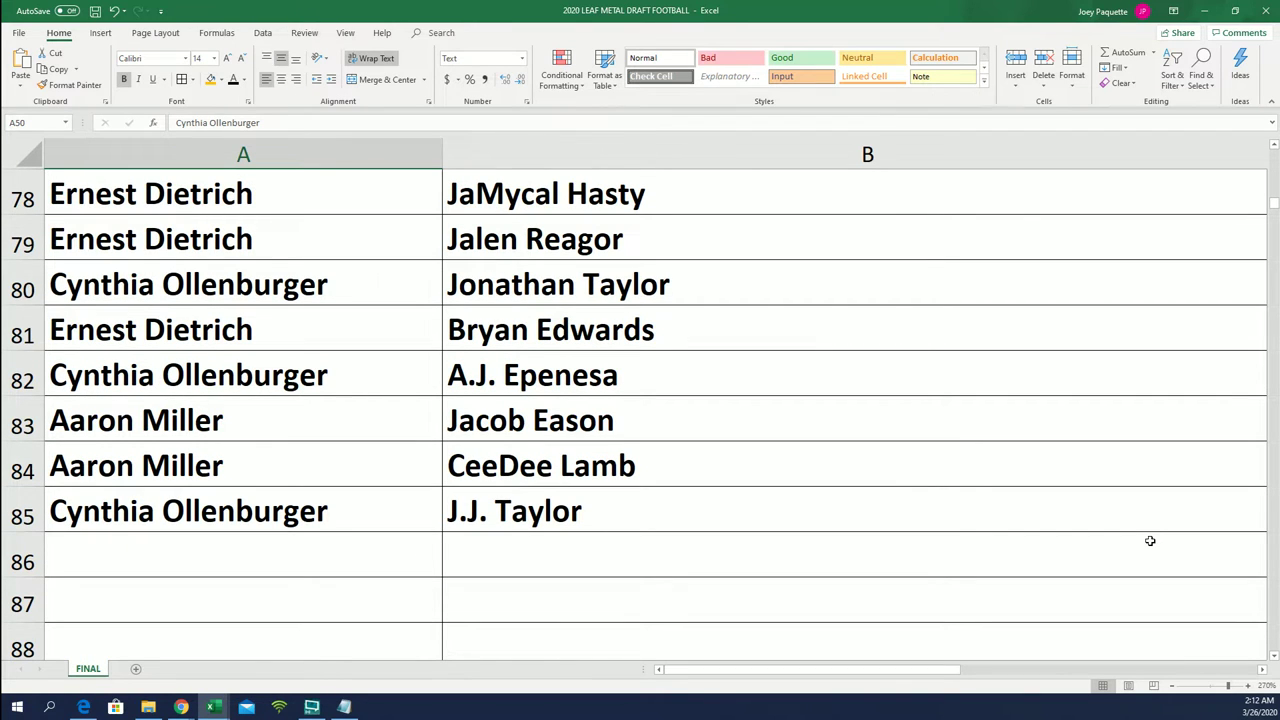
- Review the owner and checklist player pairings in reverse, from row 85 back up to the header row
{"action": "scroll", "coordinate": [1150, 541], "scroll_direction": "up", "scroll_amount": 1}
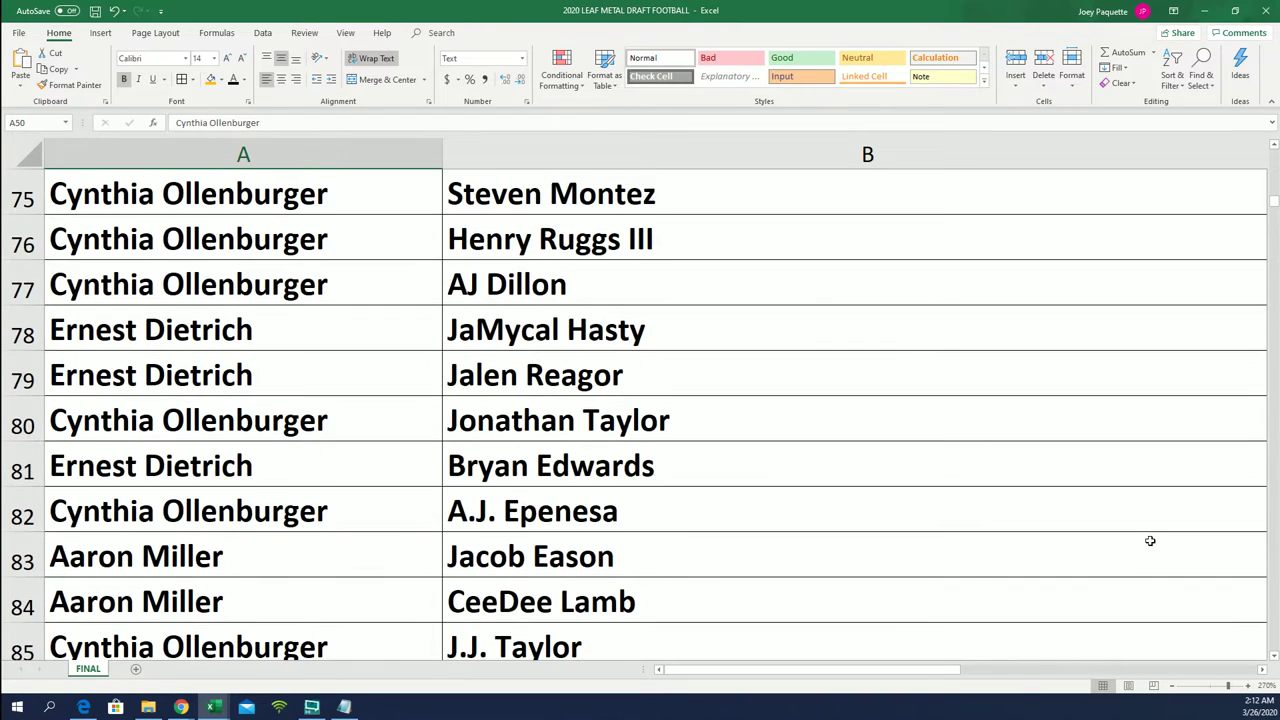
{"action": "scroll", "coordinate": [1150, 541], "scroll_direction": "up", "scroll_amount": 1}
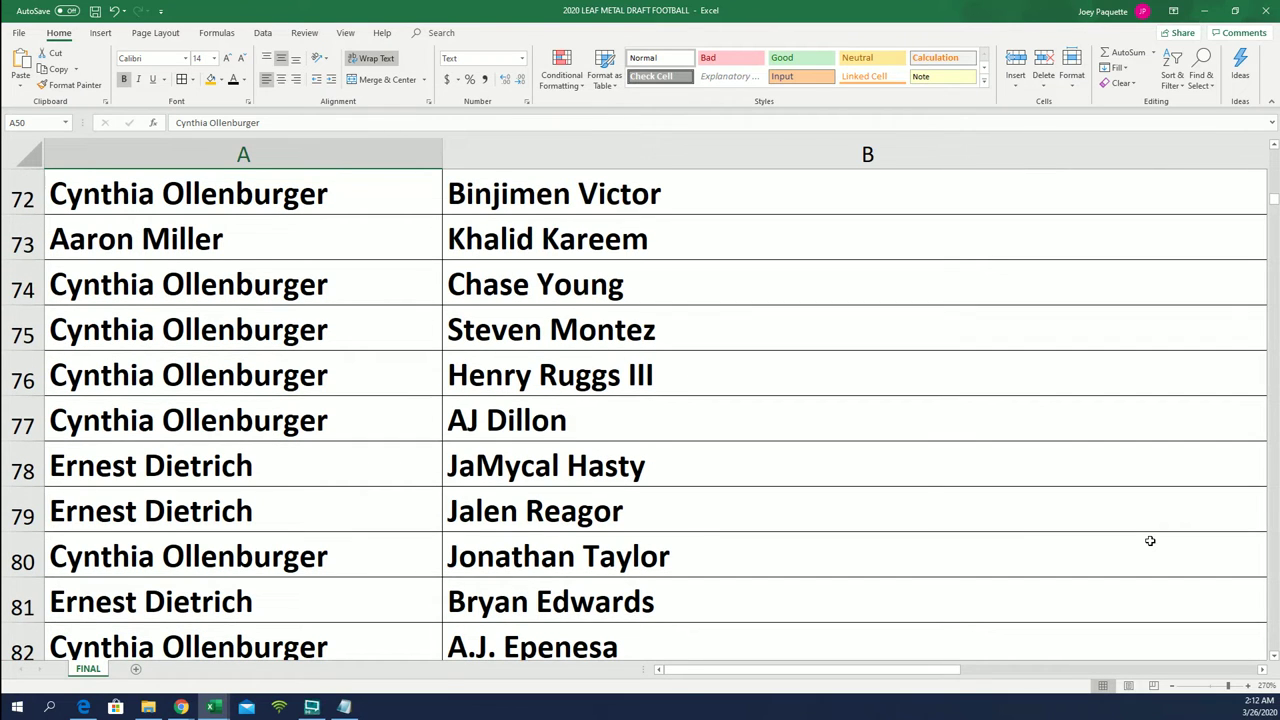
{"action": "scroll", "coordinate": [1150, 541], "scroll_direction": "up", "scroll_amount": 1}
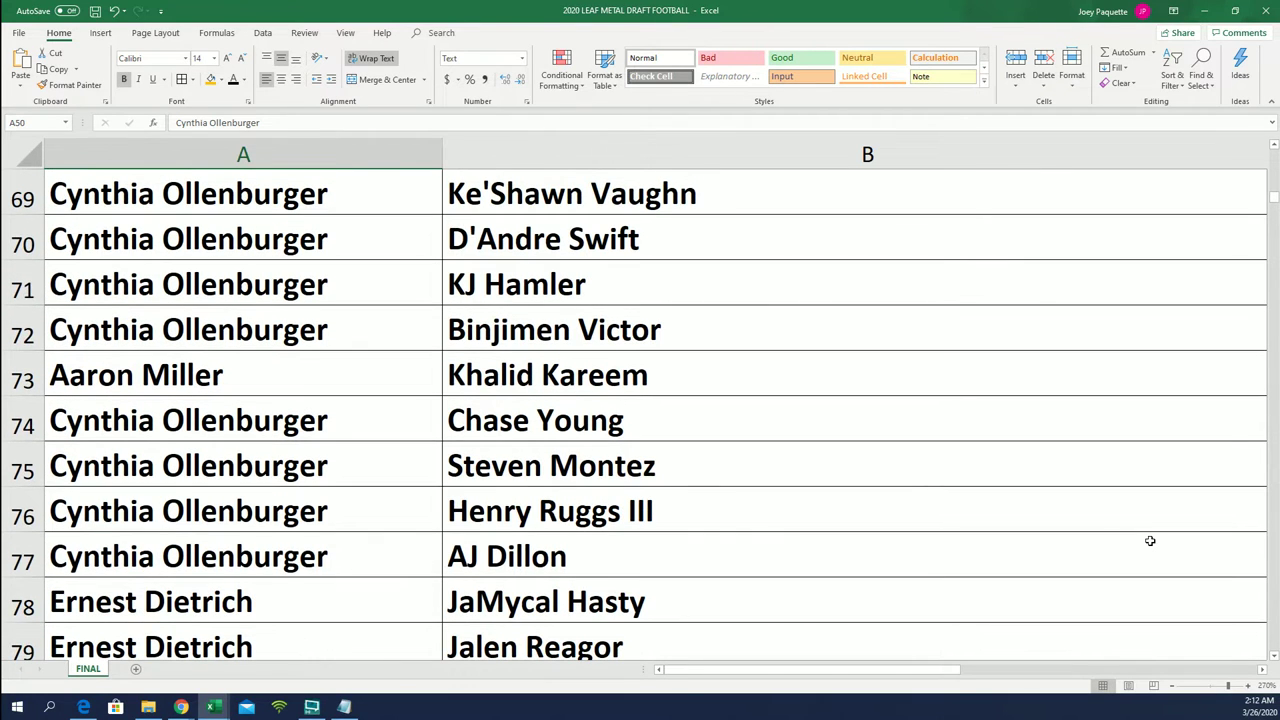
{"action": "scroll", "coordinate": [1150, 541], "scroll_direction": "up", "scroll_amount": 1}
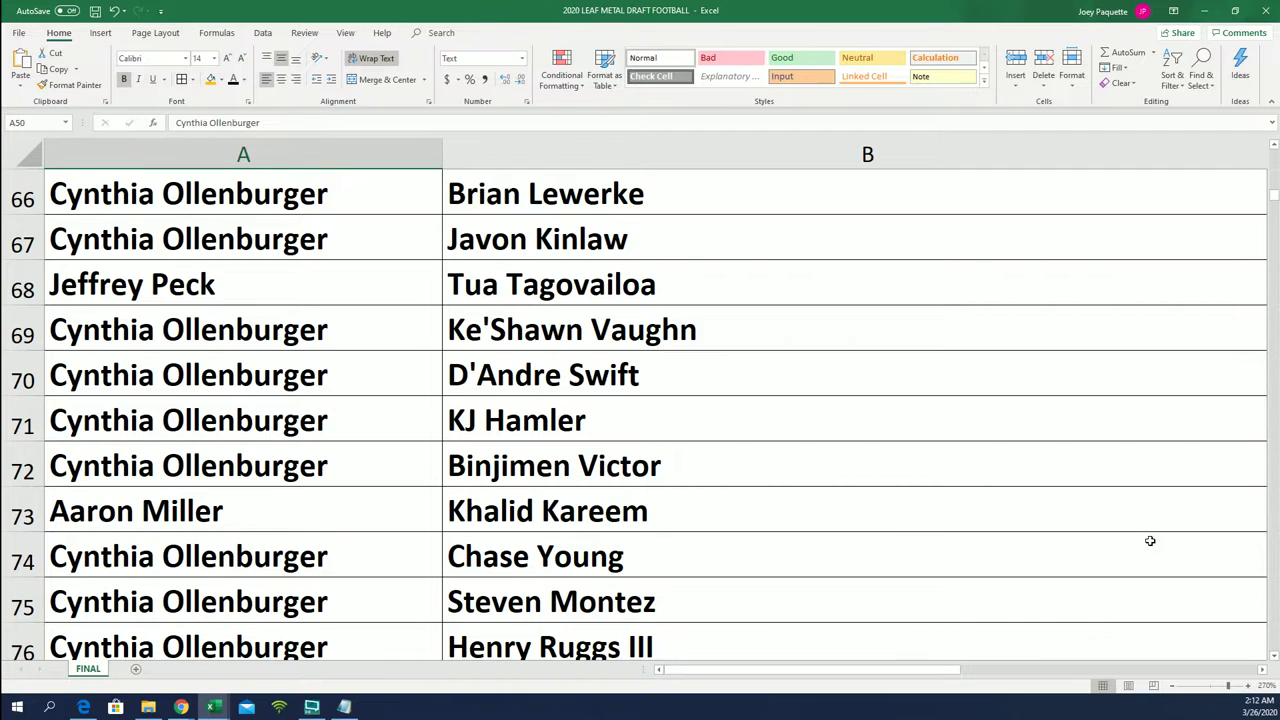
{"action": "scroll", "coordinate": [1150, 541], "scroll_direction": "up", "scroll_amount": 1}
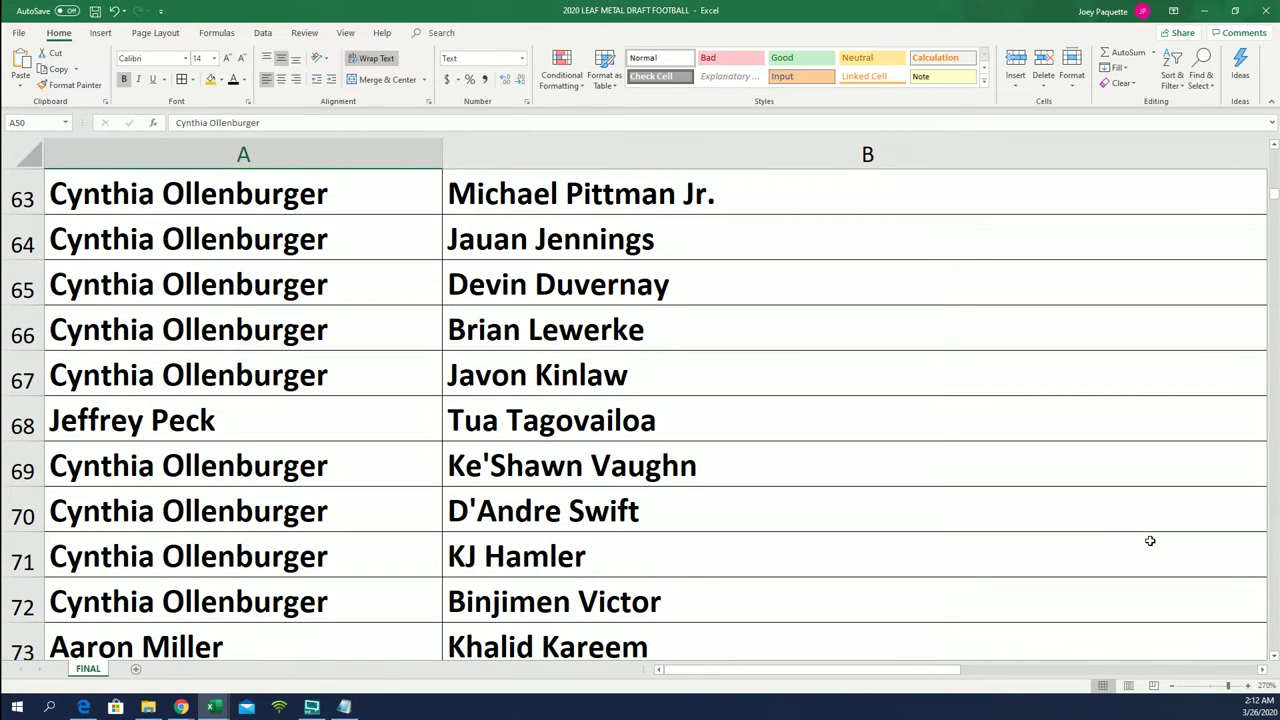
{"action": "scroll", "coordinate": [1150, 541], "scroll_direction": "up", "scroll_amount": 1}
{"action": "scroll", "coordinate": [1150, 541], "scroll_direction": "up", "scroll_amount": 1}
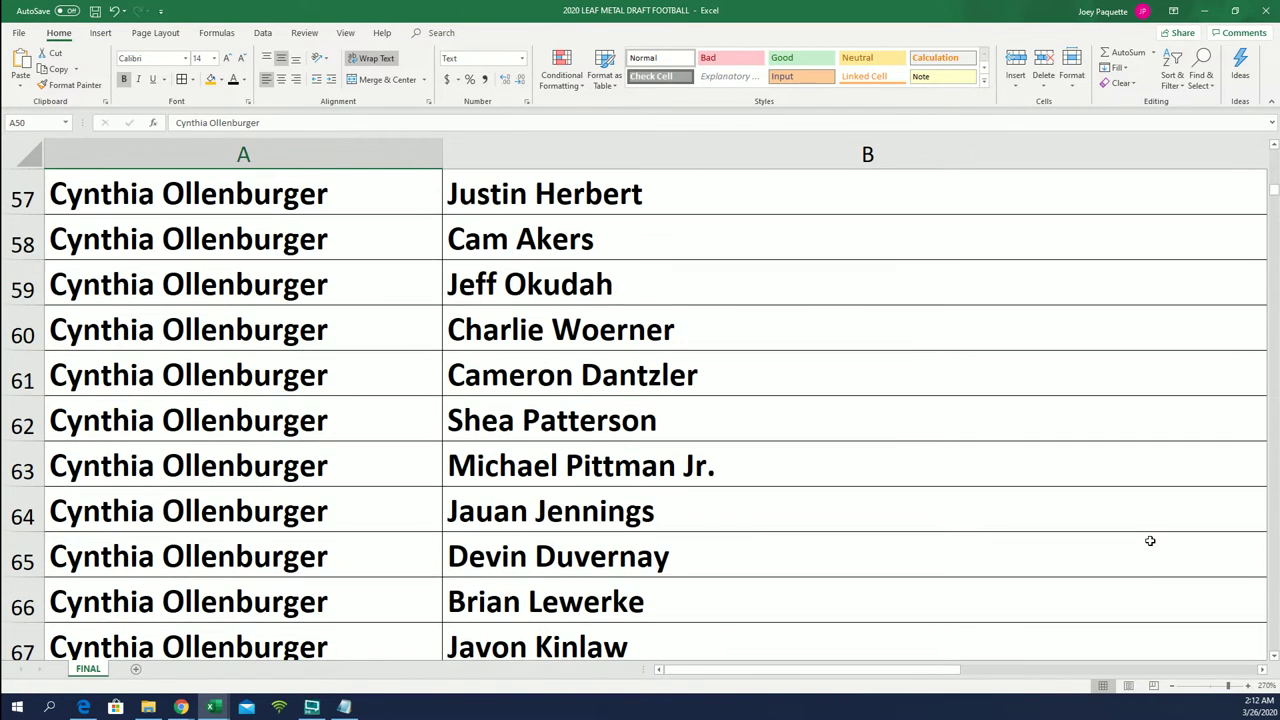
{"action": "scroll", "coordinate": [1150, 541], "scroll_direction": "up", "scroll_amount": 1}
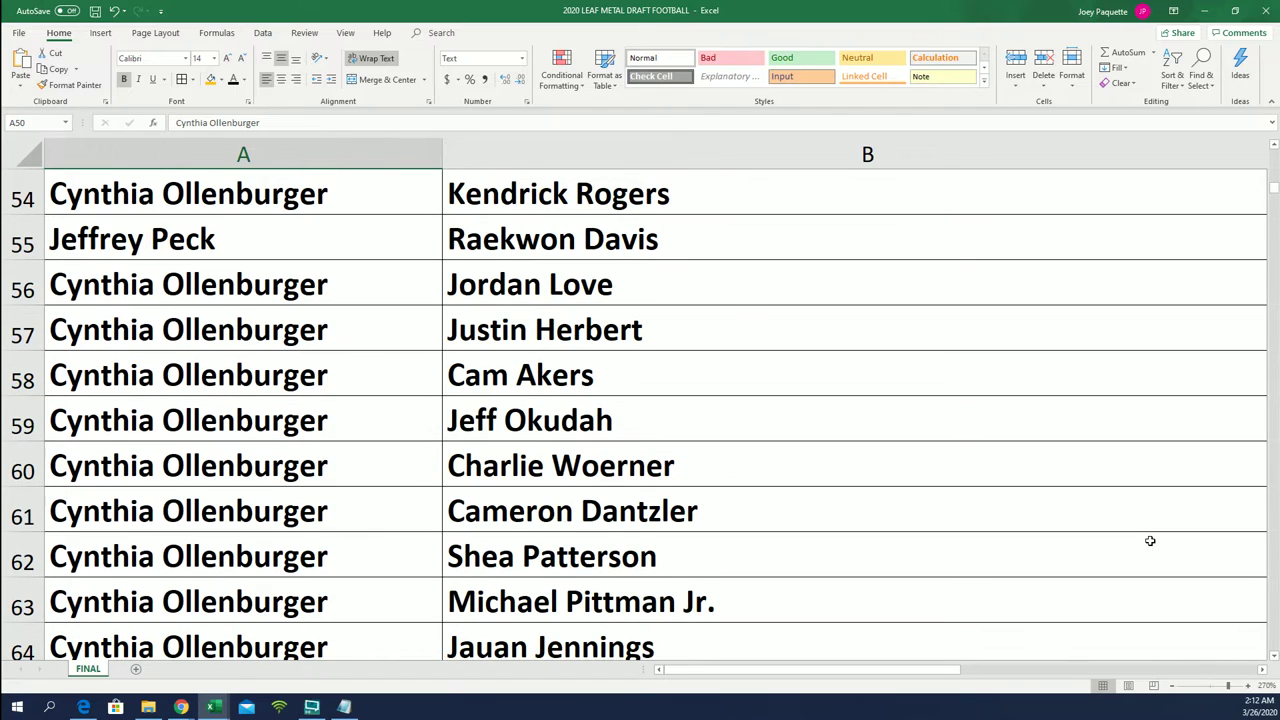
{"action": "scroll", "coordinate": [1150, 541], "scroll_direction": "up", "scroll_amount": 1}
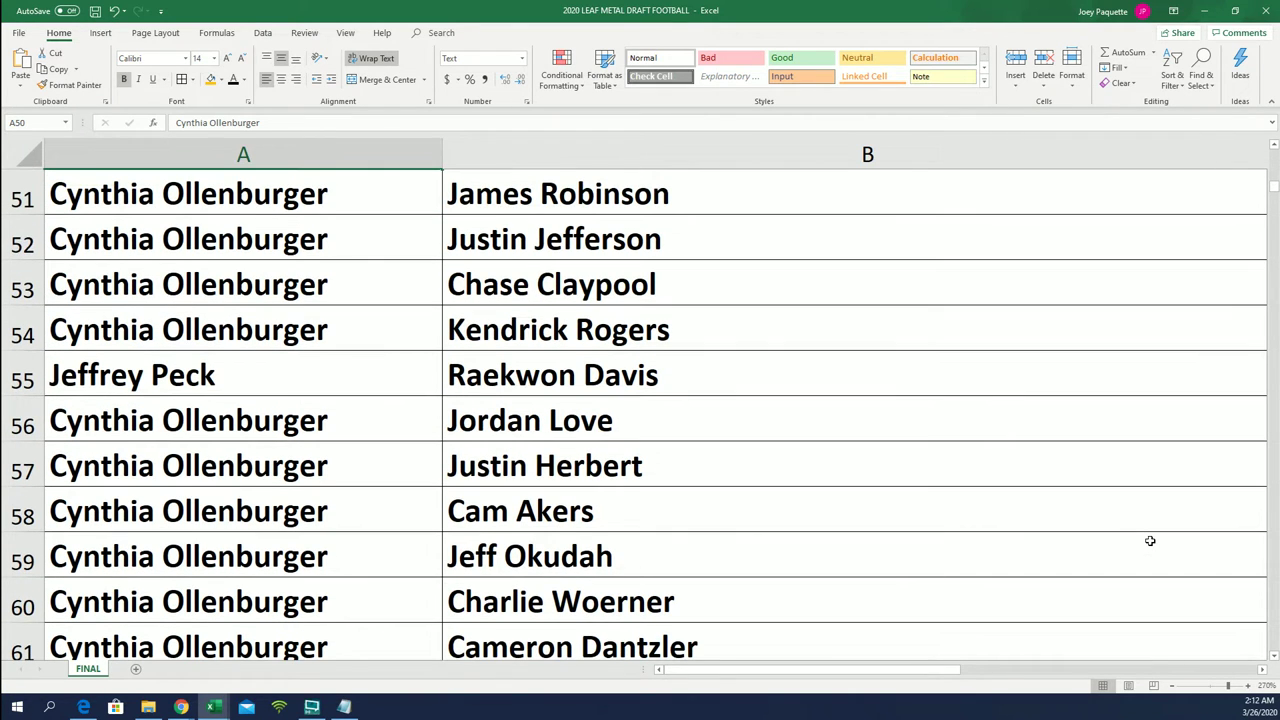
{"action": "scroll", "coordinate": [1150, 541], "scroll_direction": "up", "scroll_amount": 1}
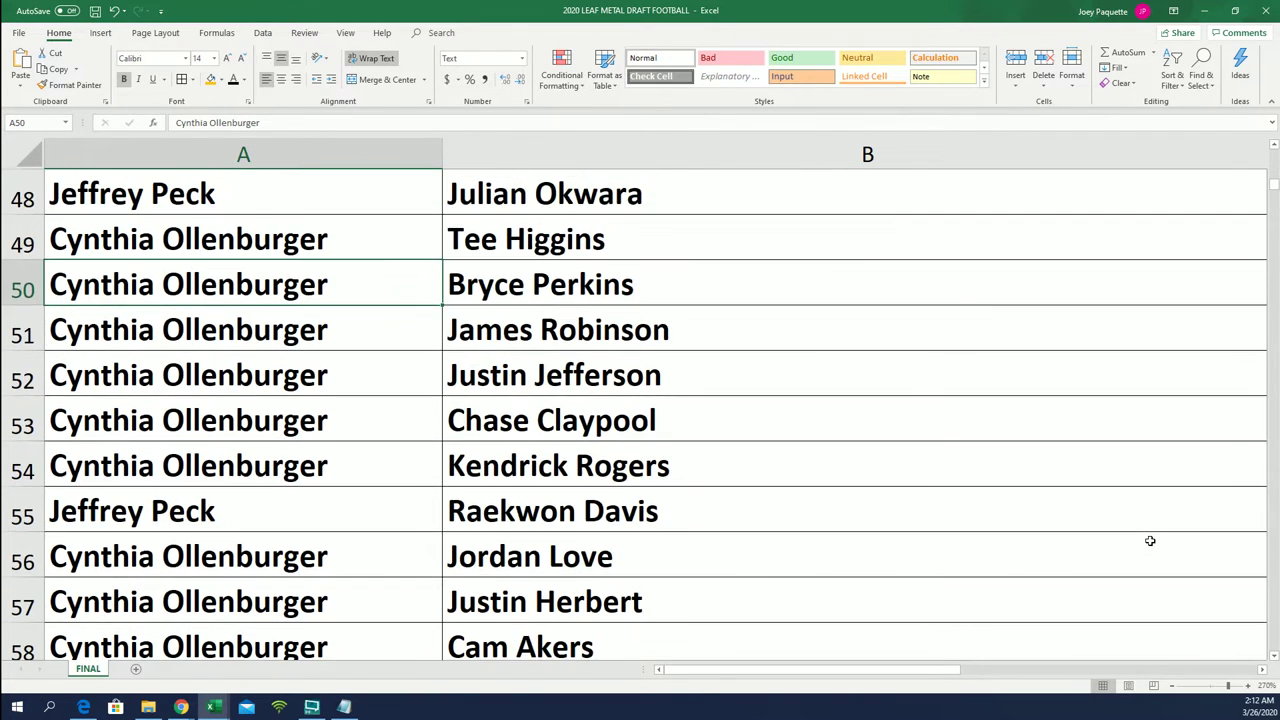
{"action": "scroll", "coordinate": [1150, 541], "scroll_direction": "up", "scroll_amount": 1}
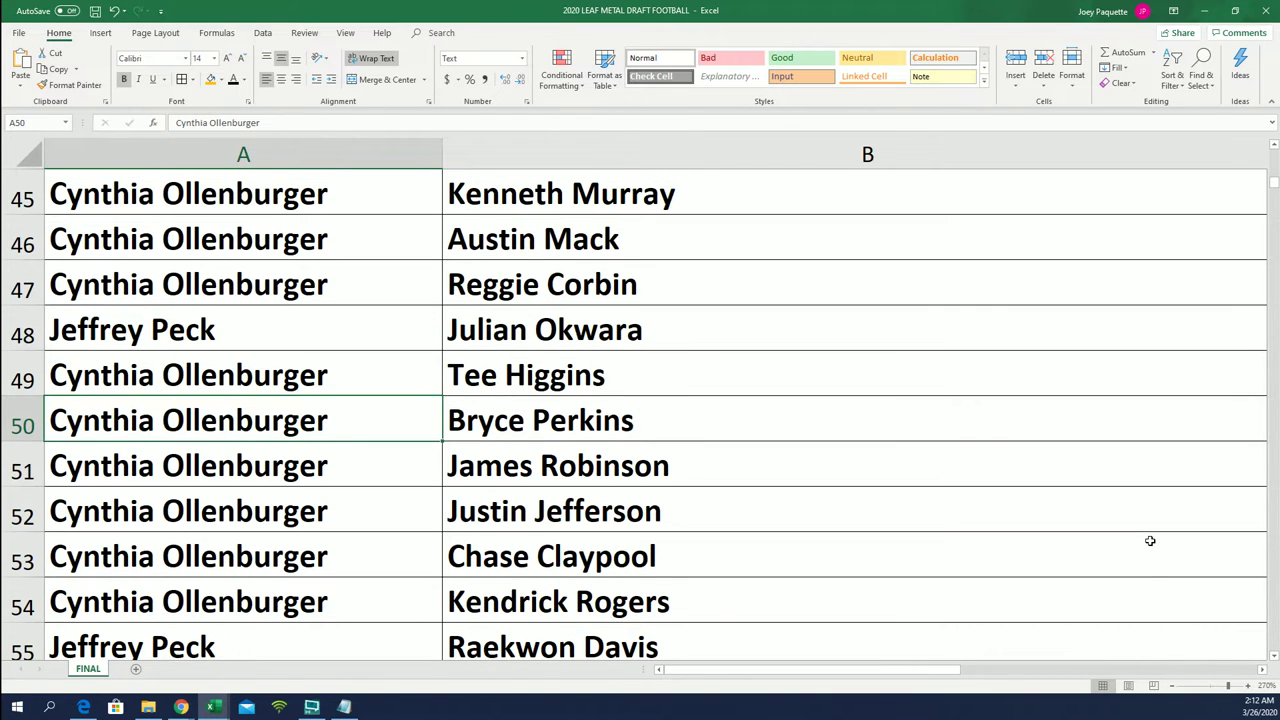
{"action": "scroll", "coordinate": [1150, 541], "scroll_direction": "up", "scroll_amount": 1}
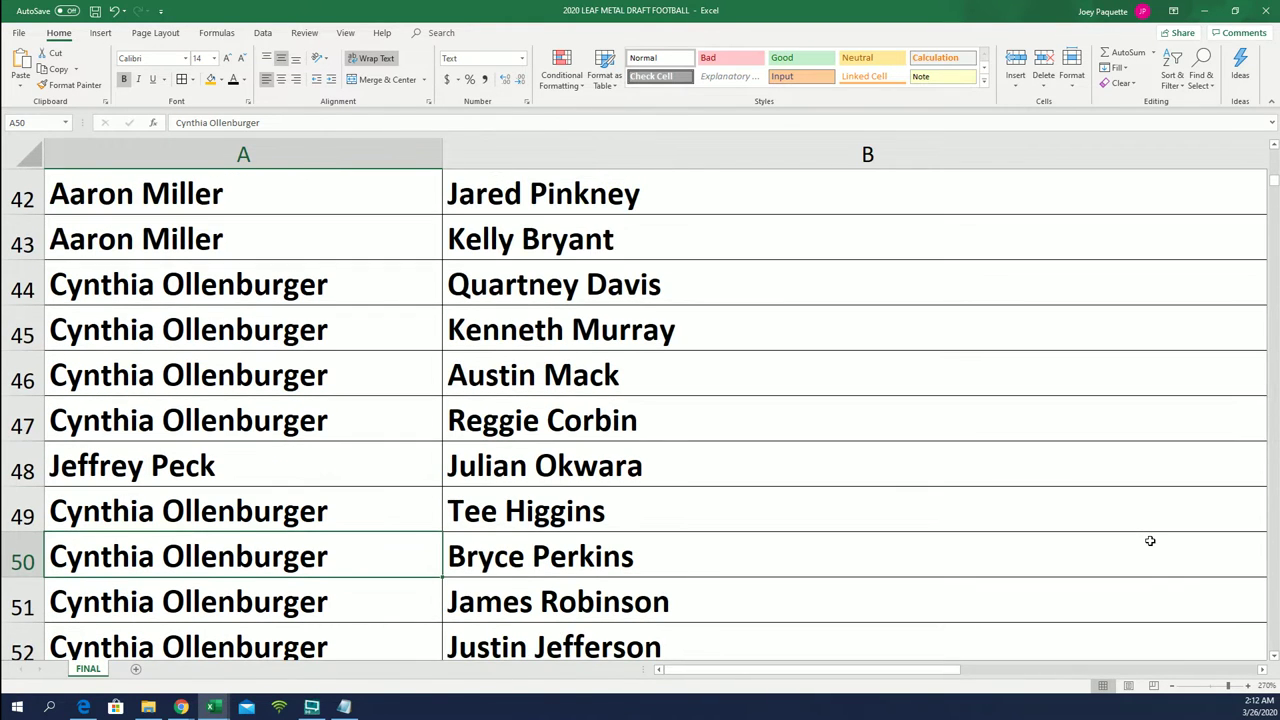
{"action": "scroll", "coordinate": [1150, 541], "scroll_direction": "up", "scroll_amount": 1}
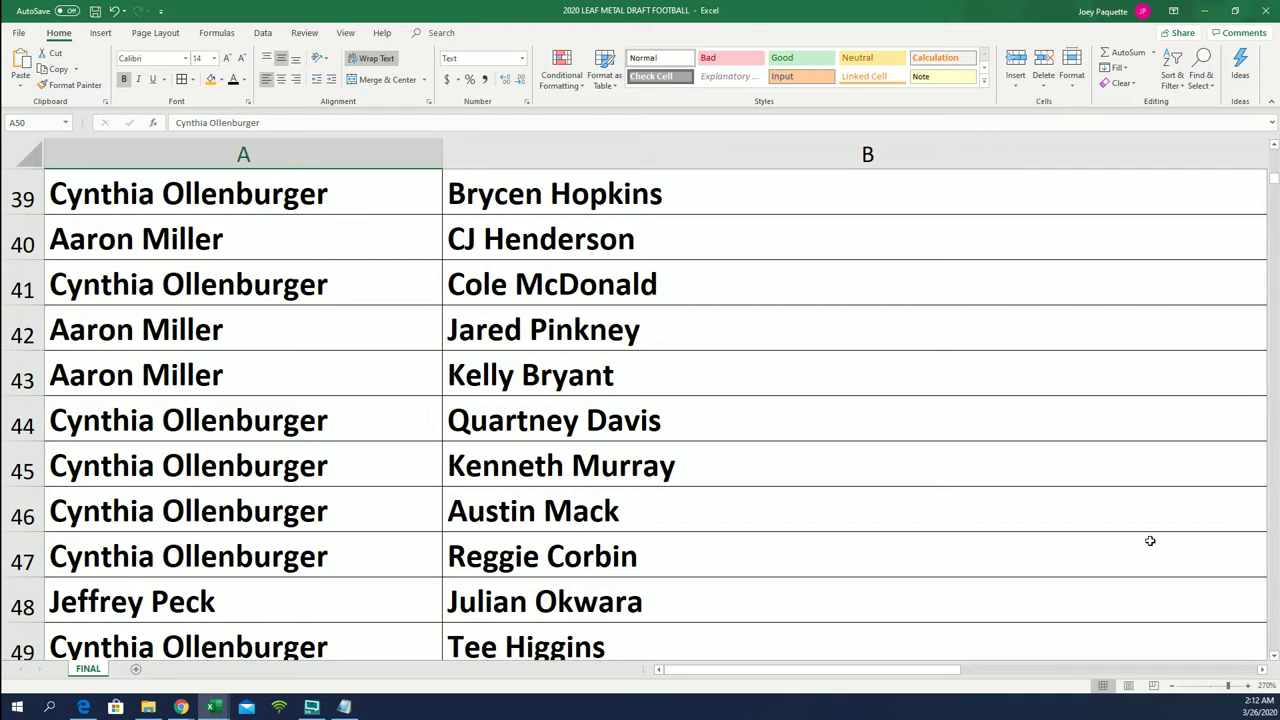
{"action": "scroll", "coordinate": [1150, 541], "scroll_direction": "up", "scroll_amount": 1}
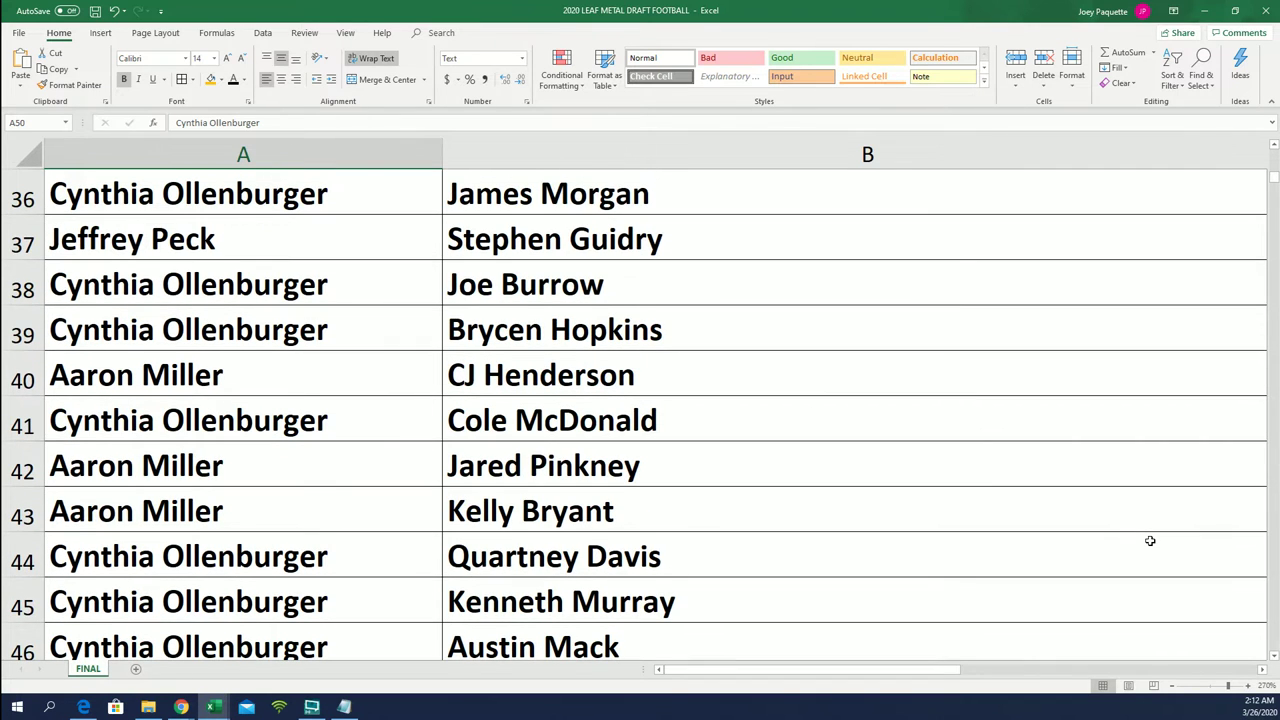
{"action": "scroll", "coordinate": [1150, 541], "scroll_direction": "up", "scroll_amount": 1}
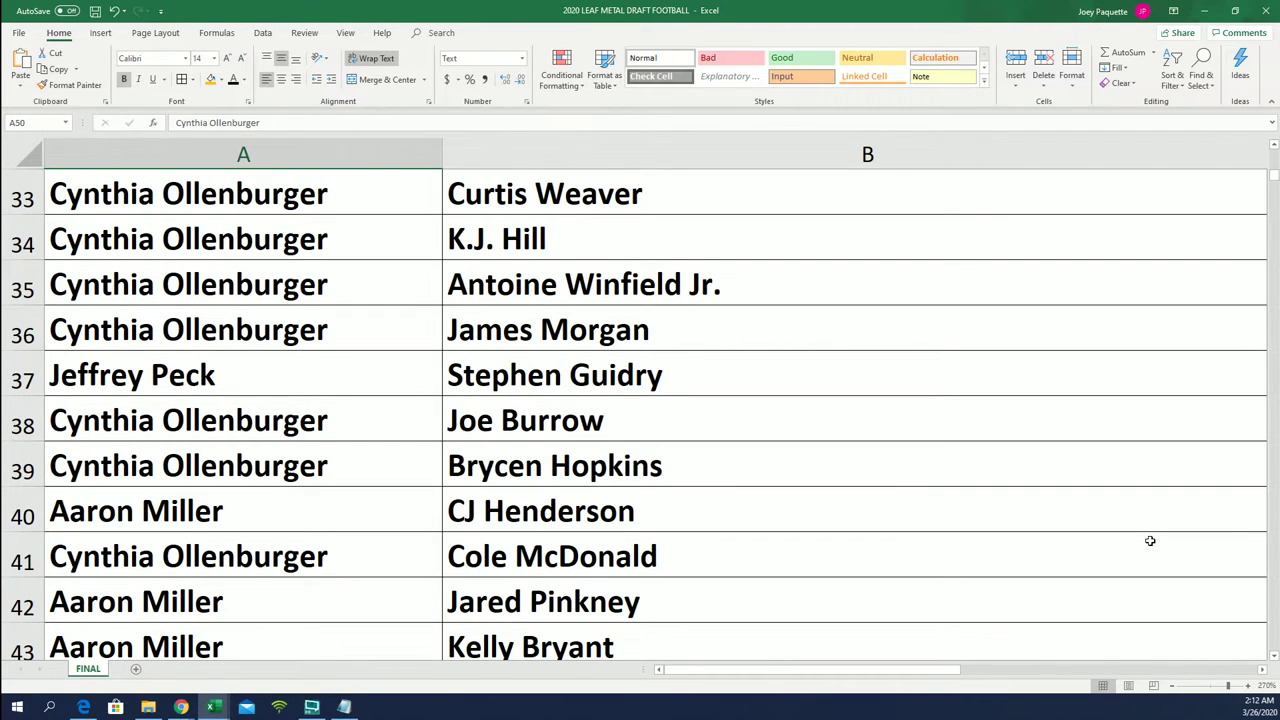
{"action": "scroll", "coordinate": [1150, 541], "scroll_direction": "up", "scroll_amount": 1}
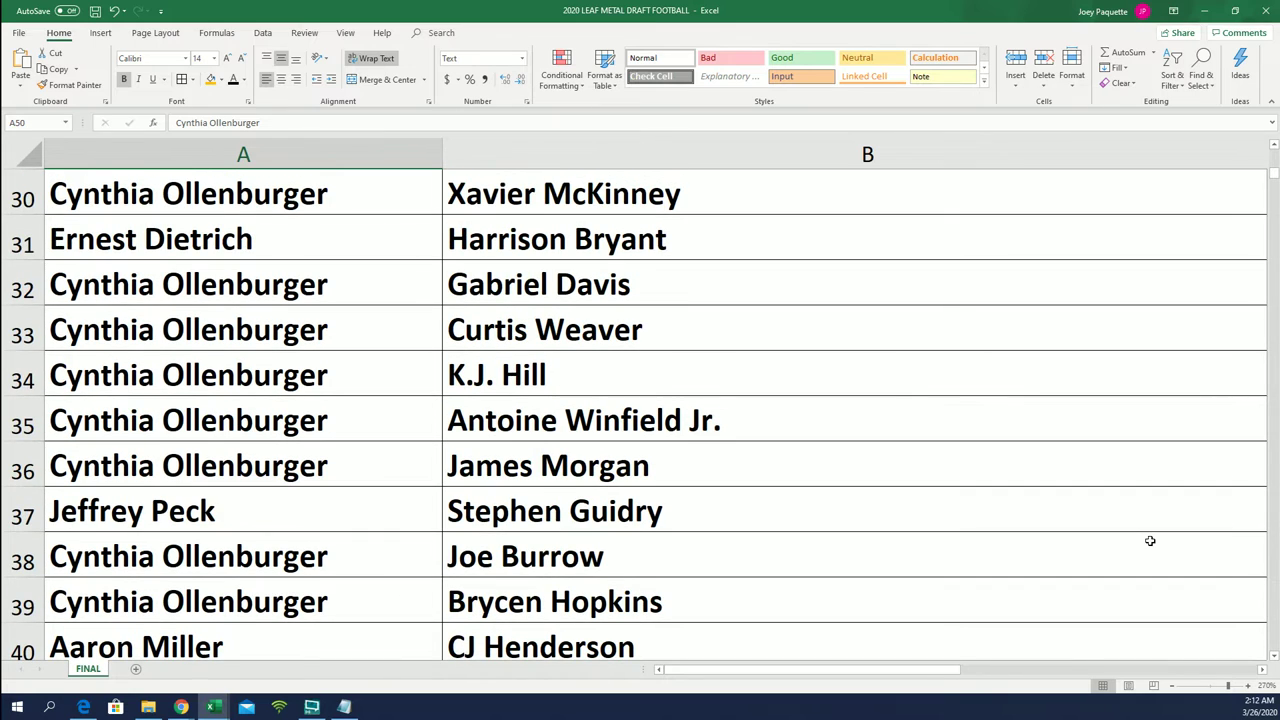
{"action": "scroll", "coordinate": [1150, 541], "scroll_direction": "up", "scroll_amount": 2}
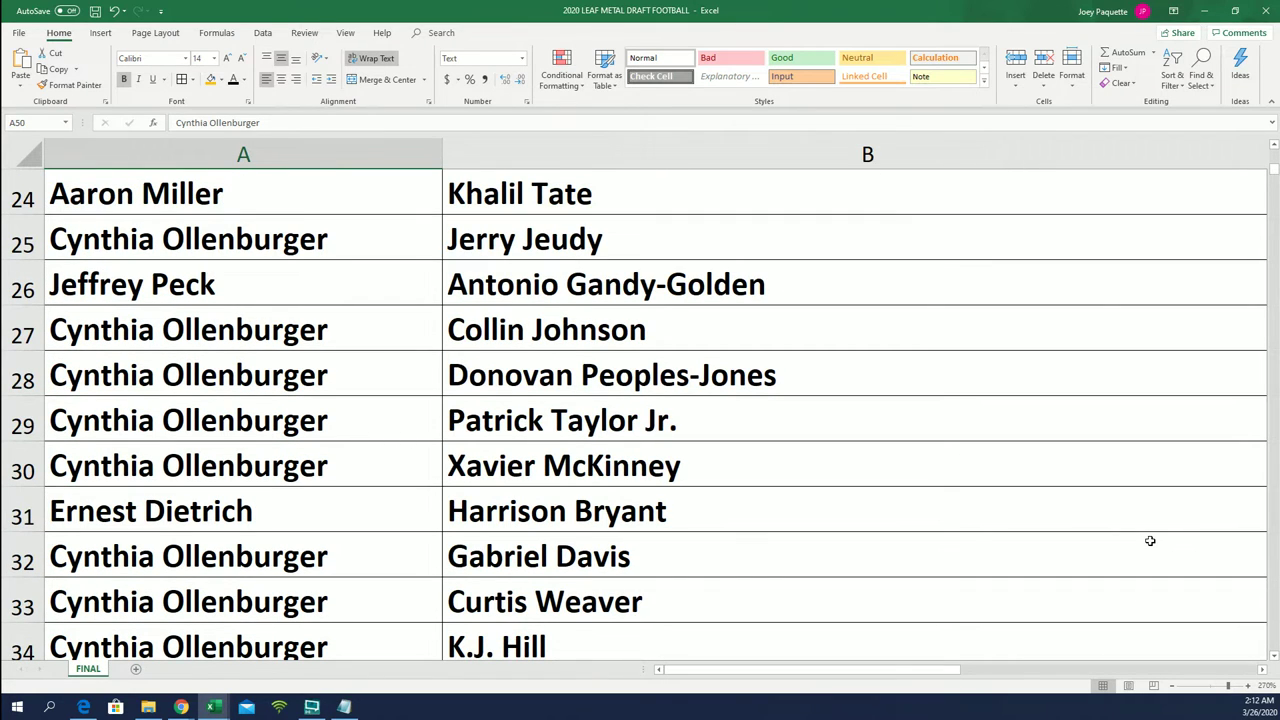
{"action": "scroll", "coordinate": [1150, 541], "scroll_direction": "up", "scroll_amount": 1}
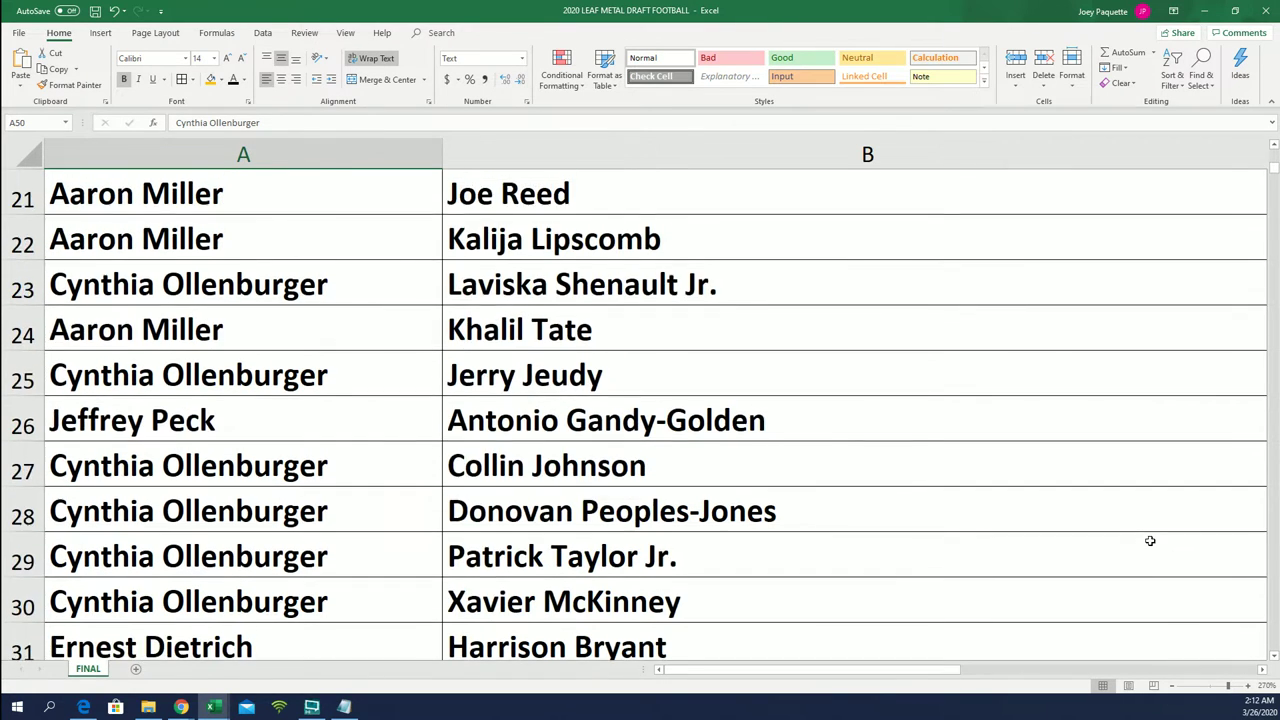
{"action": "scroll", "coordinate": [1150, 541], "scroll_direction": "up", "scroll_amount": 1}
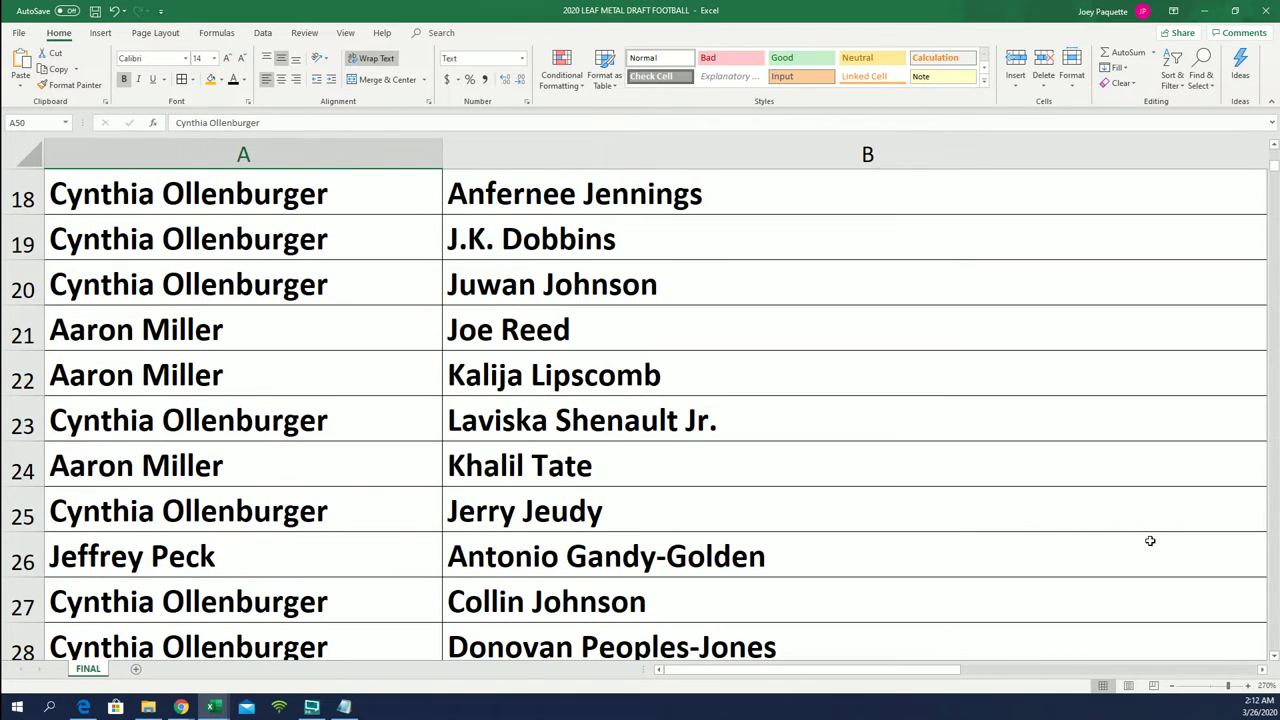
{"action": "scroll", "coordinate": [1150, 541], "scroll_direction": "up", "scroll_amount": 1}
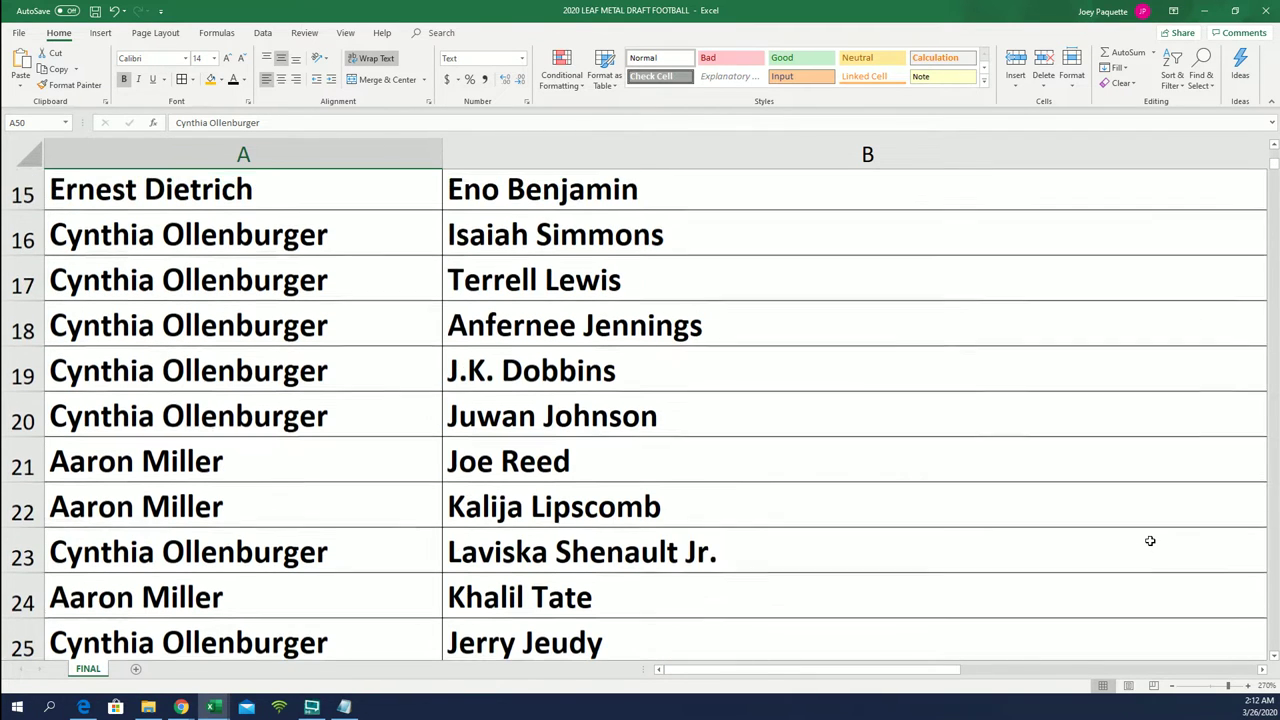
{"action": "scroll", "coordinate": [1150, 541], "scroll_direction": "up", "scroll_amount": 1}
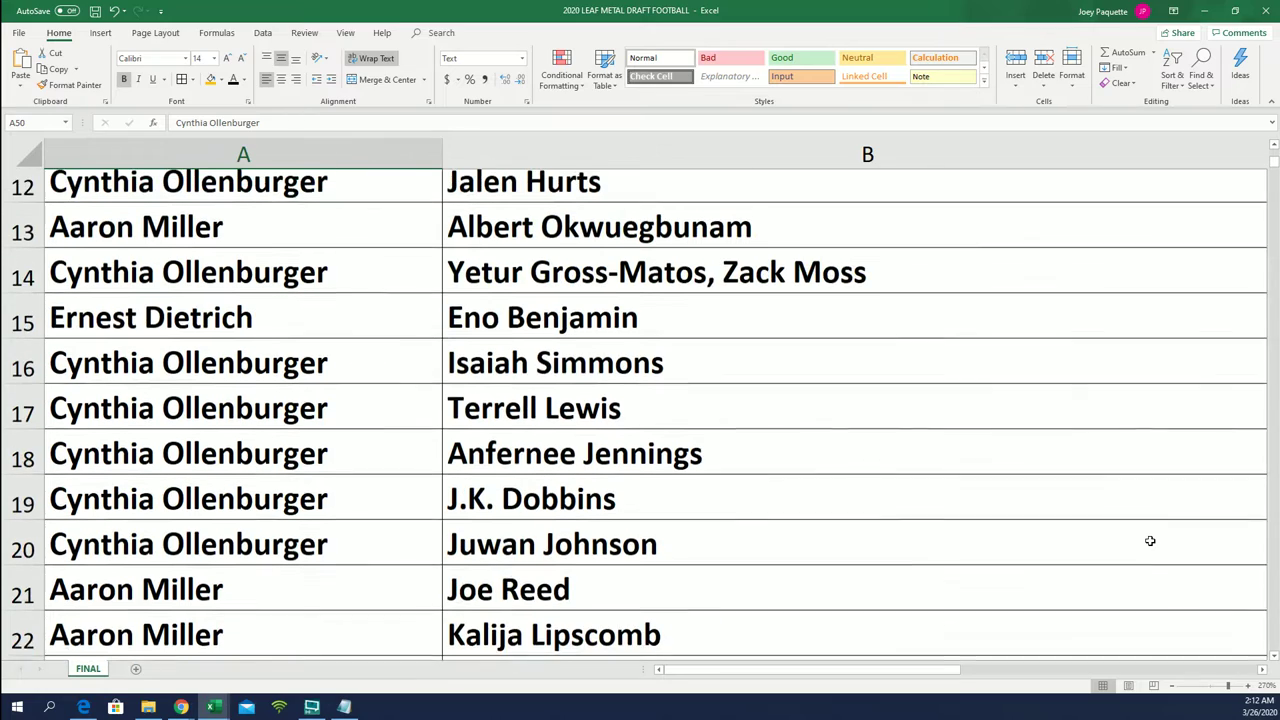
{"action": "scroll", "coordinate": [1150, 541], "scroll_direction": "up", "scroll_amount": 4}
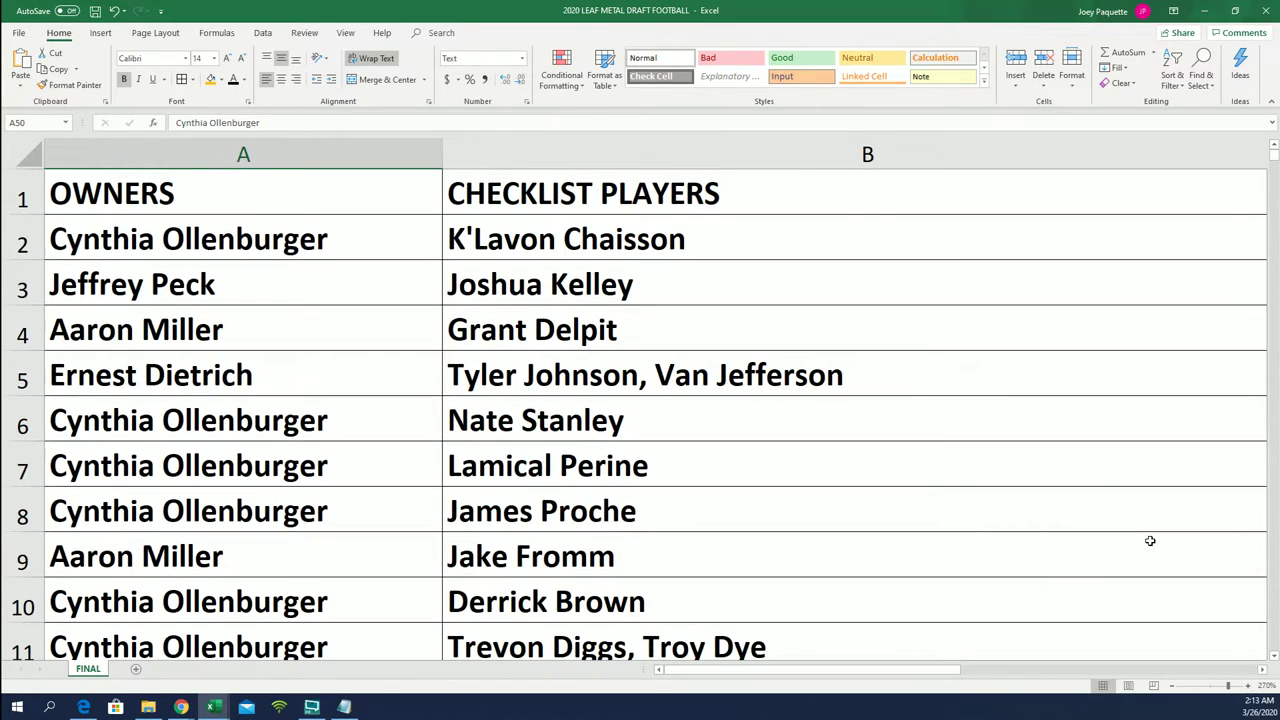
- Select the first owner name in cell A2 and set the sheet zoom to 214%
{"action": "left_click", "coordinate": [1213, 687]}
{"action": "left_click", "coordinate": [1160, 630]}
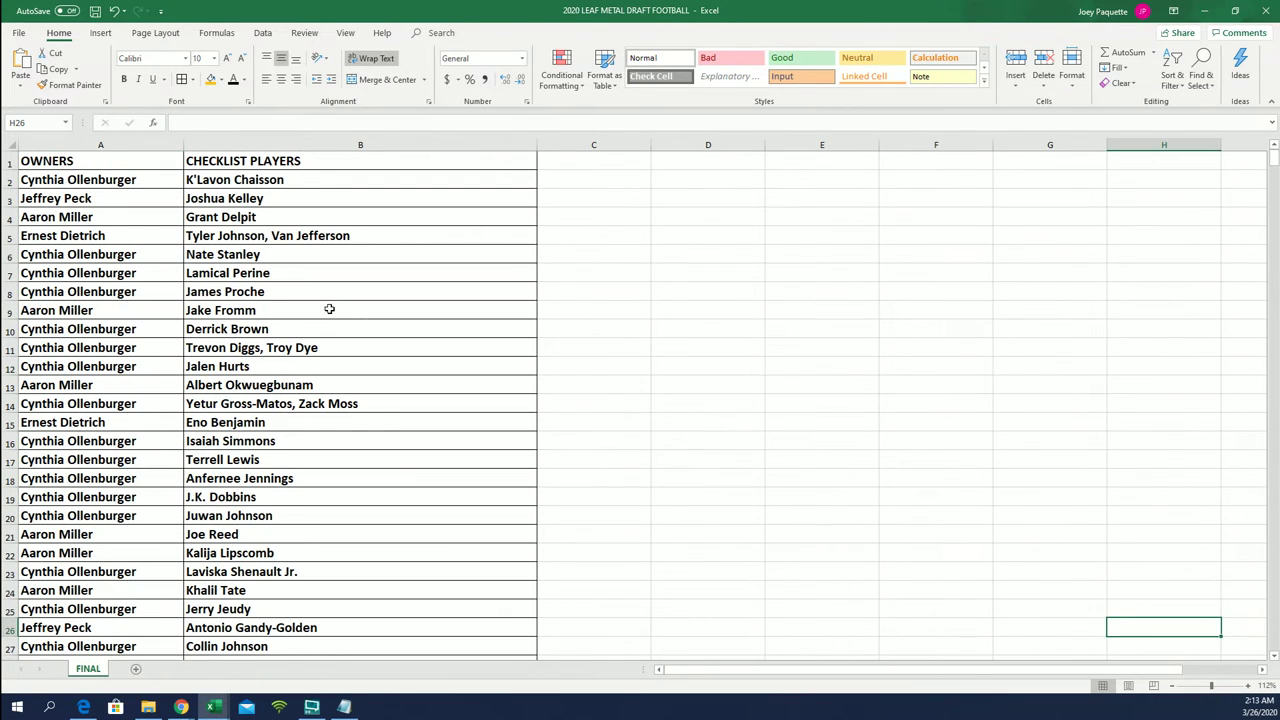
{"action": "left_click", "coordinate": [146, 184]}
{"action": "left_click", "coordinate": [1228, 687]}
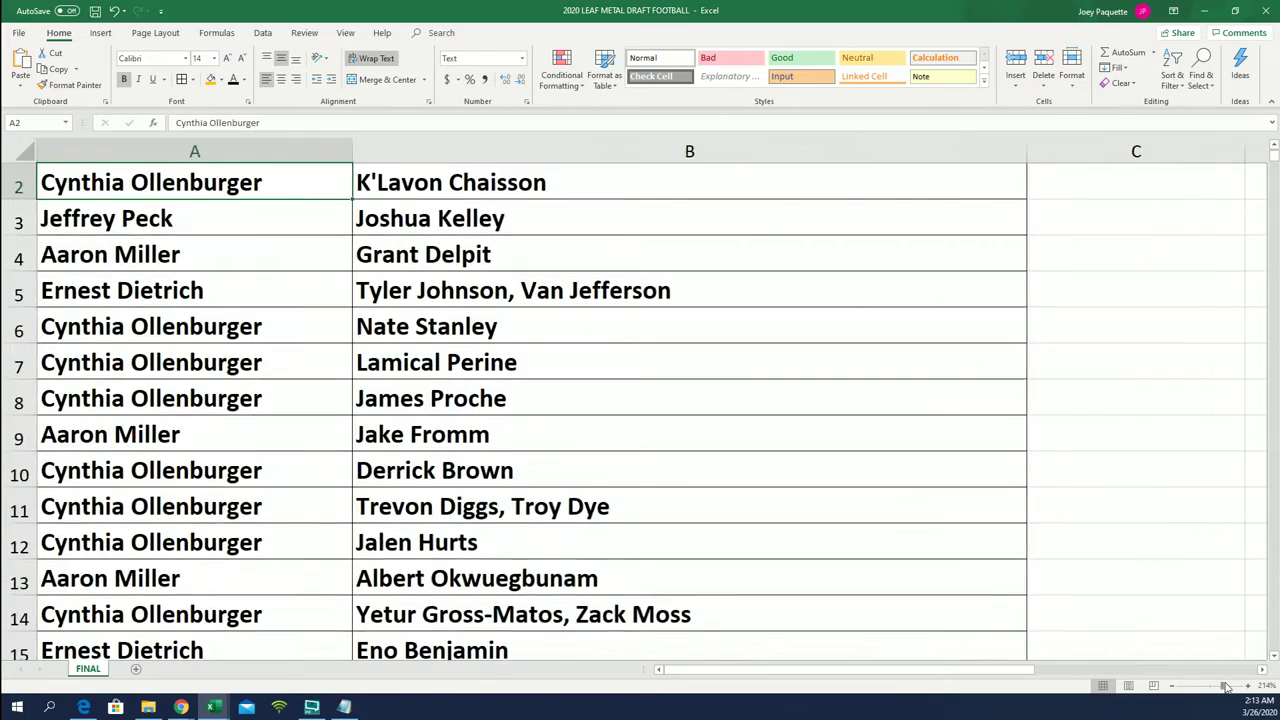